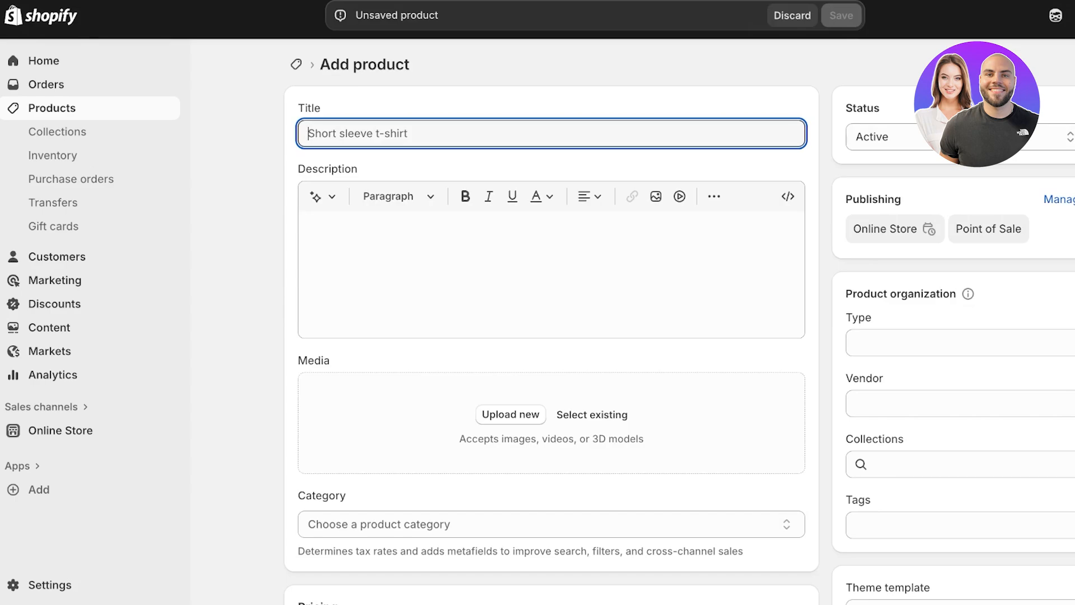
Title the new product "coord" and upload three product images as its media.
{"action": "type", "text": "H"}
{"action": "key", "text": "BackSpace"}
{"action": "type", "text": "coord"}
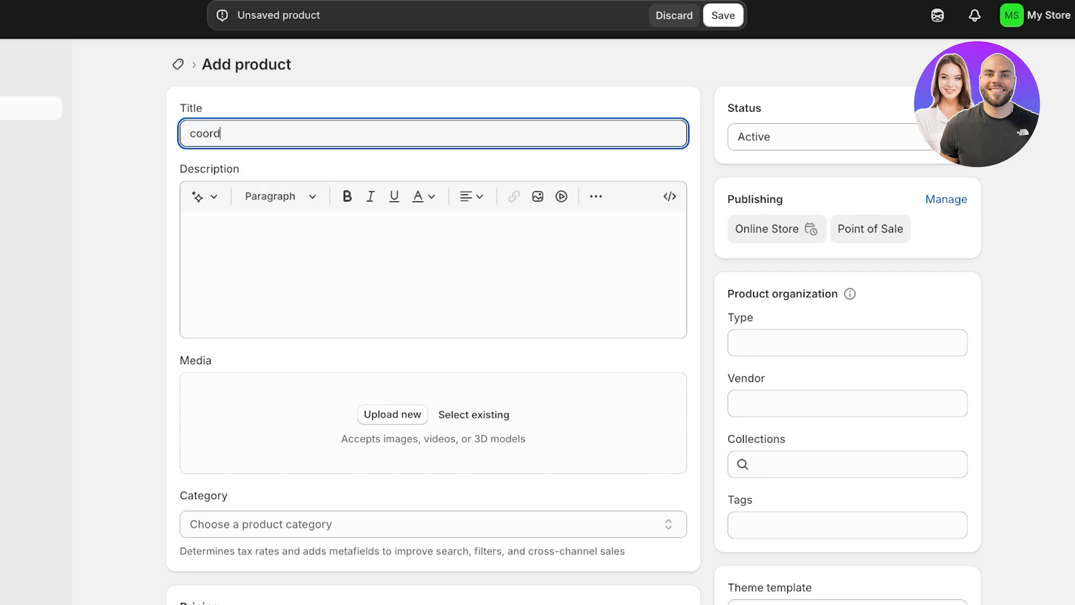
{"action": "left_click", "coordinate": [392, 414]}
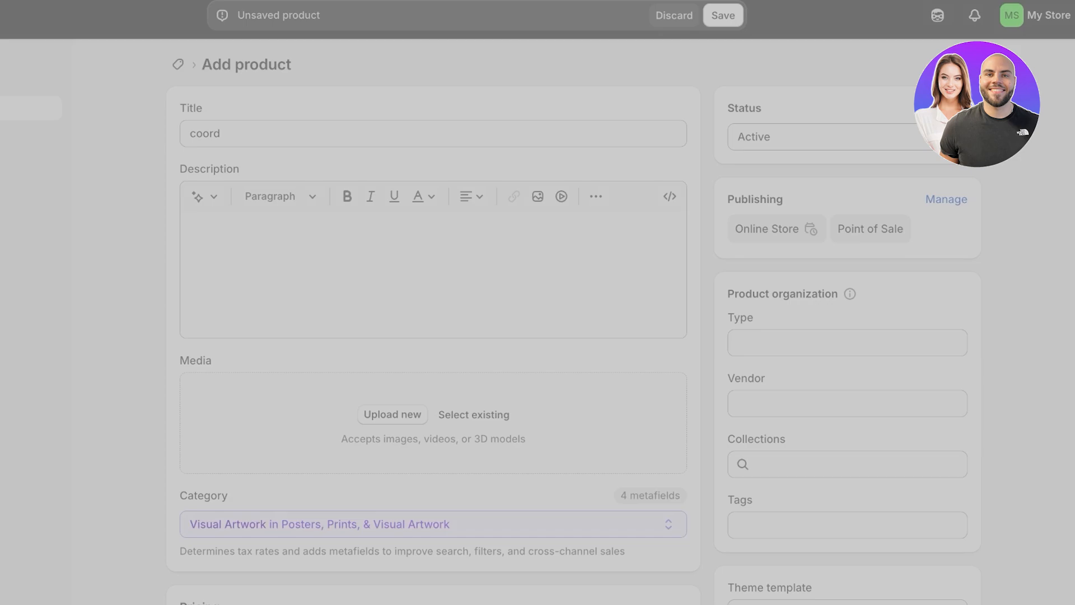
Set the product's price to Rs 44 and save the product.
{"action": "scroll", "coordinate": [433, 336], "scroll_direction": "down", "scroll_amount": 15}
{"action": "scroll", "coordinate": [433, 336], "scroll_direction": "up", "scroll_amount": 2}
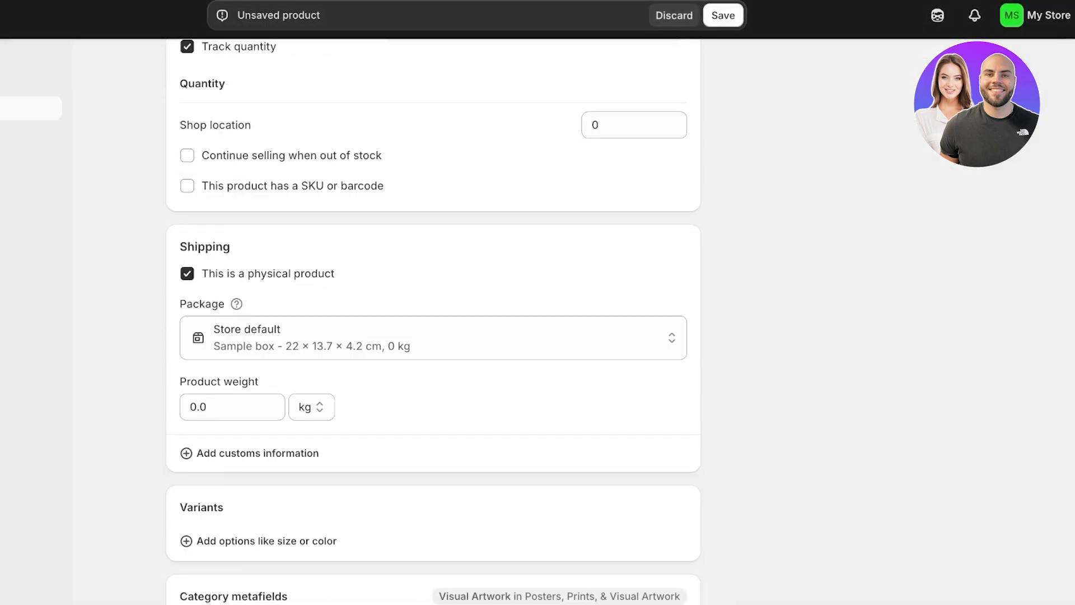
{"action": "scroll", "coordinate": [434, 335], "scroll_direction": "up", "scroll_amount": 4}
{"action": "left_click", "coordinate": [265, 58]}
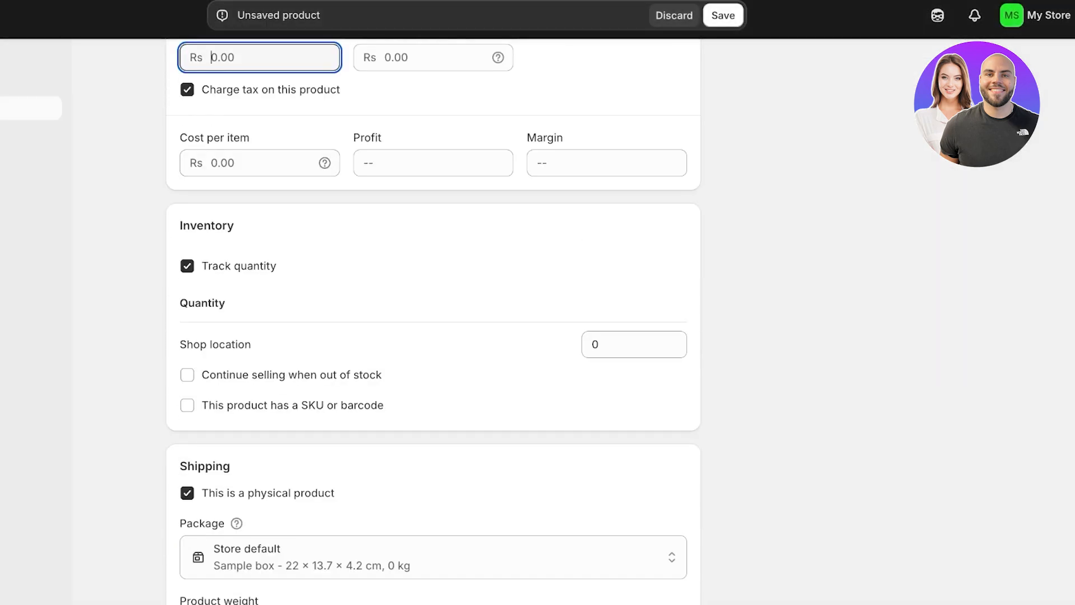
{"action": "type", "text": "44"}
{"action": "key", "text": "Return"}
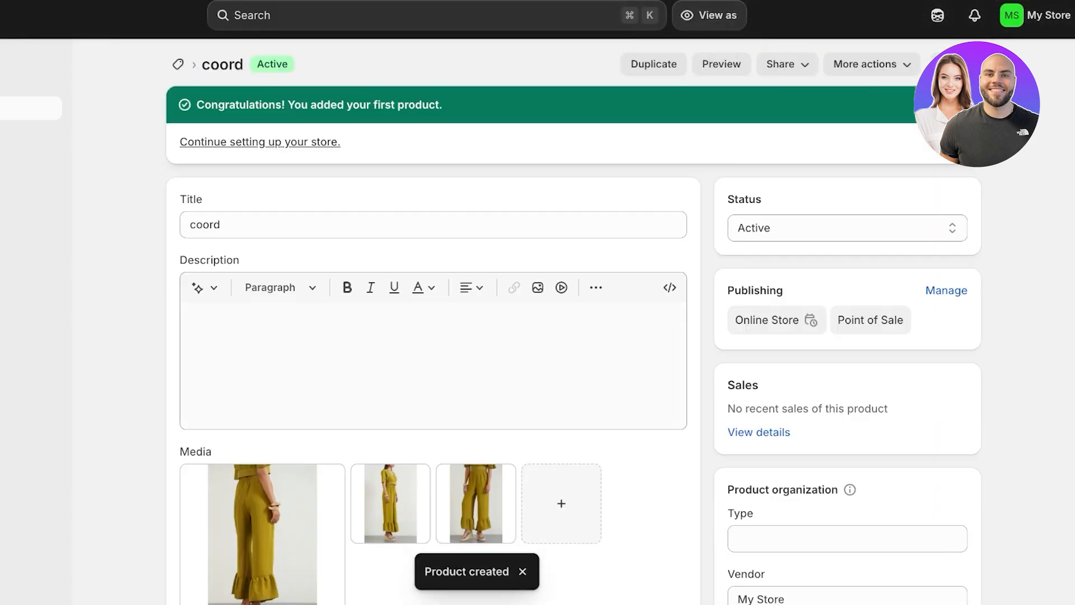
{"action": "scroll", "coordinate": [434, 336], "scroll_direction": "down", "scroll_amount": 15}
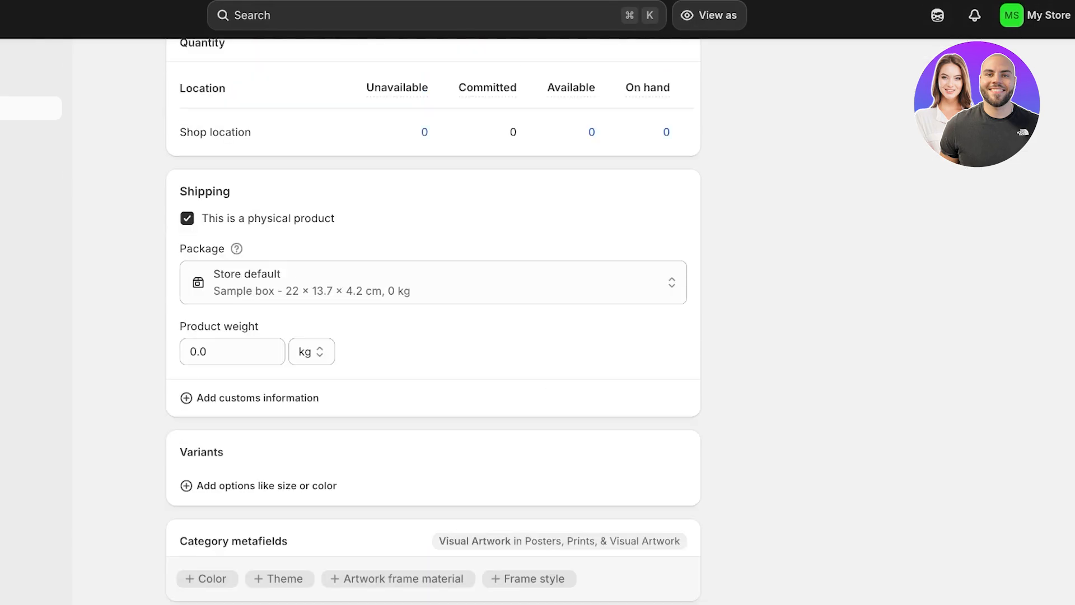
{"action": "scroll", "coordinate": [434, 336], "scroll_direction": "up", "scroll_amount": 3}
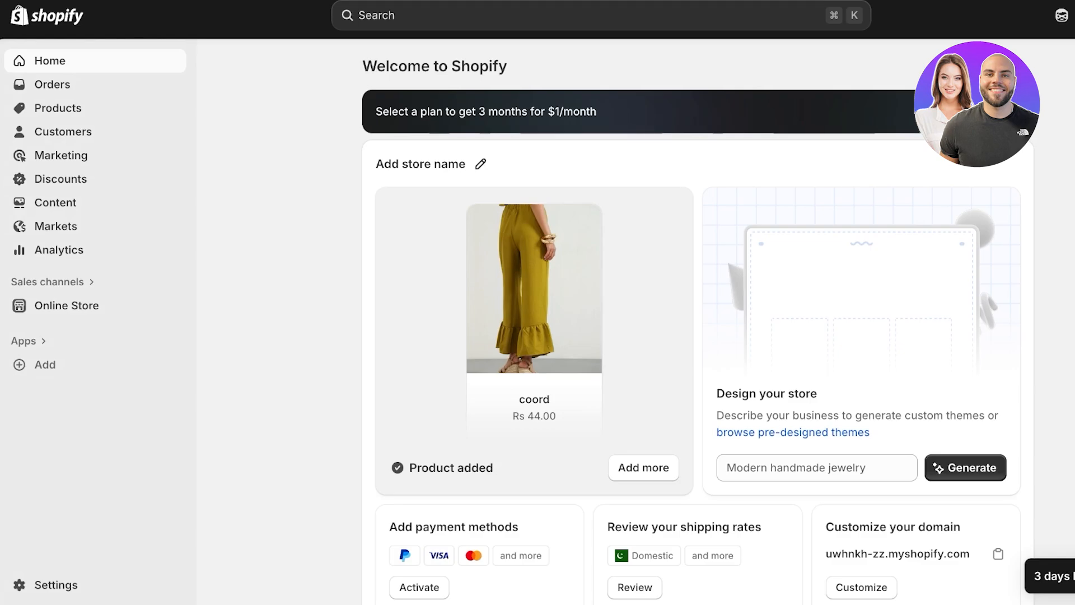
Open the store's Shipping and delivery settings and review the rates, delivery, pickup, package and fulfillment options.
{"action": "left_click", "coordinate": [56, 584]}
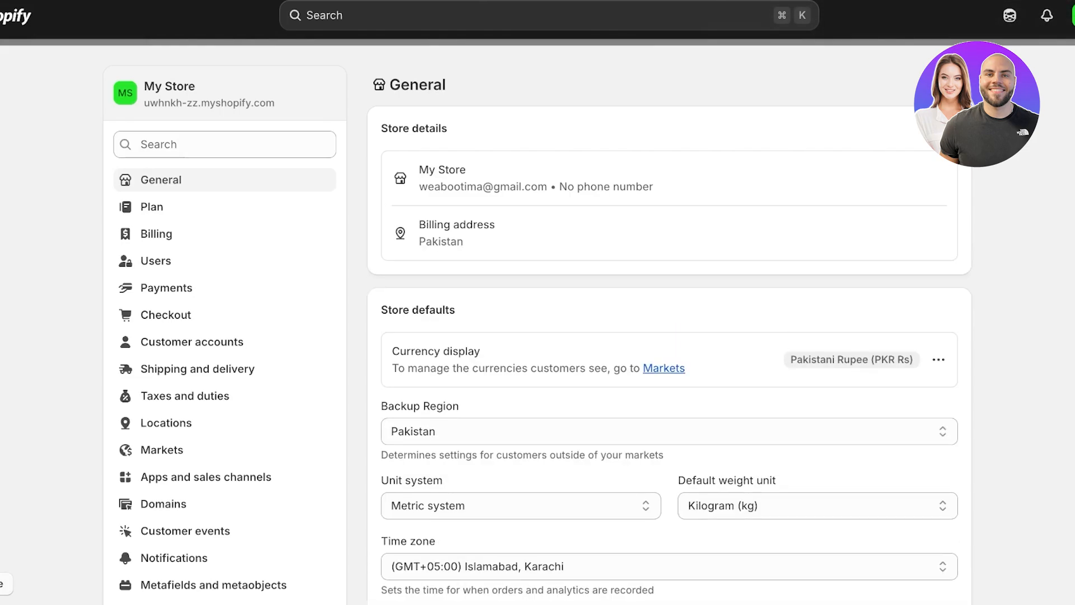
{"action": "left_click", "coordinate": [197, 368]}
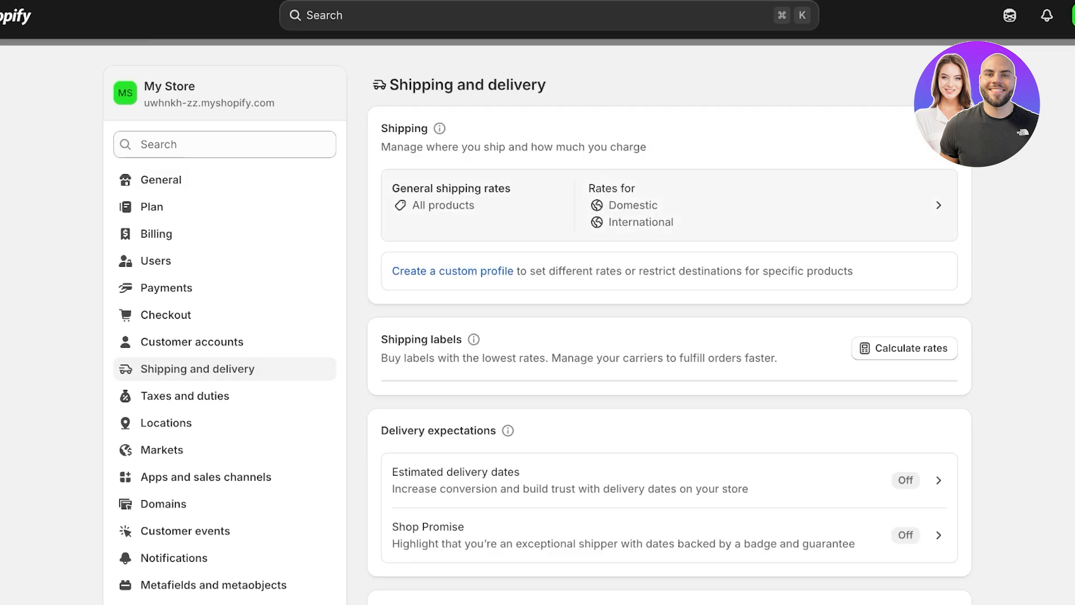
{"action": "scroll", "coordinate": [538, 336], "scroll_direction": "down", "scroll_amount": 9}
{"action": "scroll", "coordinate": [538, 336], "scroll_direction": "up", "scroll_amount": 9}
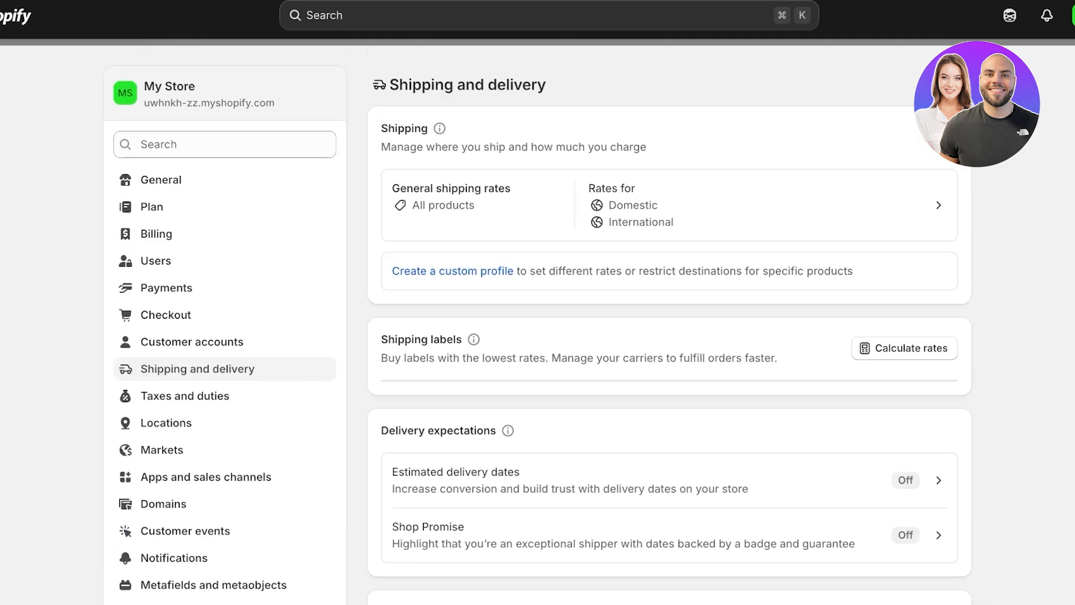
{"action": "scroll", "coordinate": [538, 325], "scroll_direction": "down", "scroll_amount": 1}
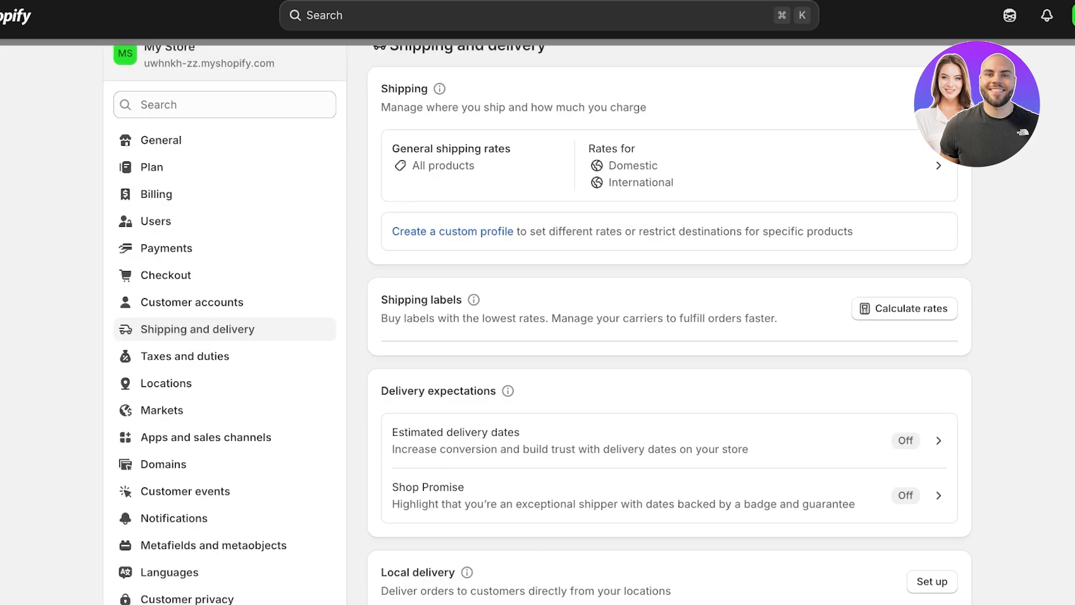
{"action": "scroll", "coordinate": [537, 325], "scroll_direction": "down", "scroll_amount": 4}
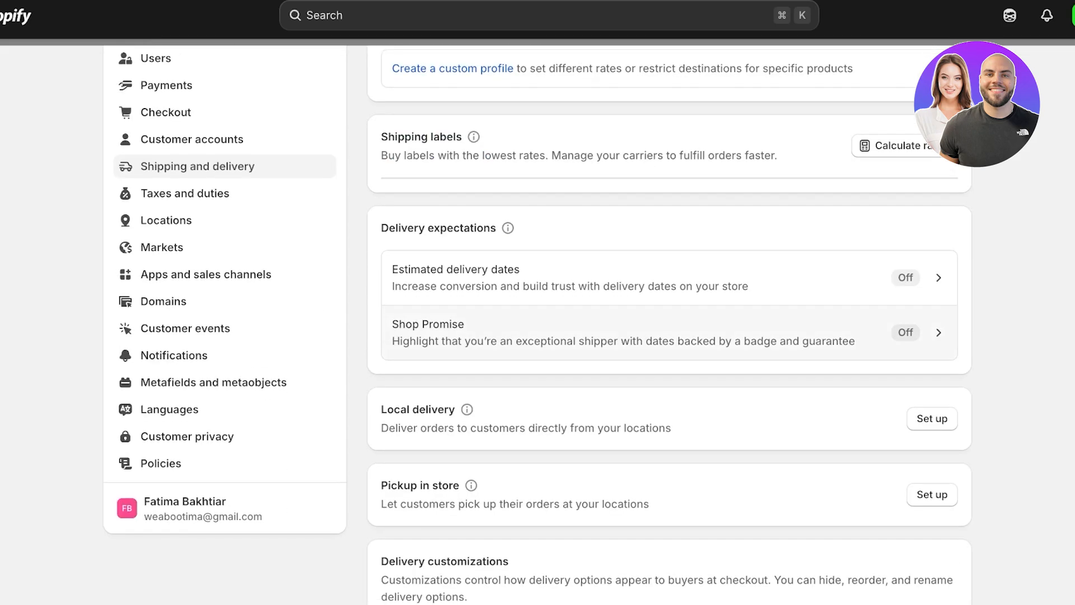
{"action": "scroll", "coordinate": [538, 325], "scroll_direction": "down", "scroll_amount": 5}
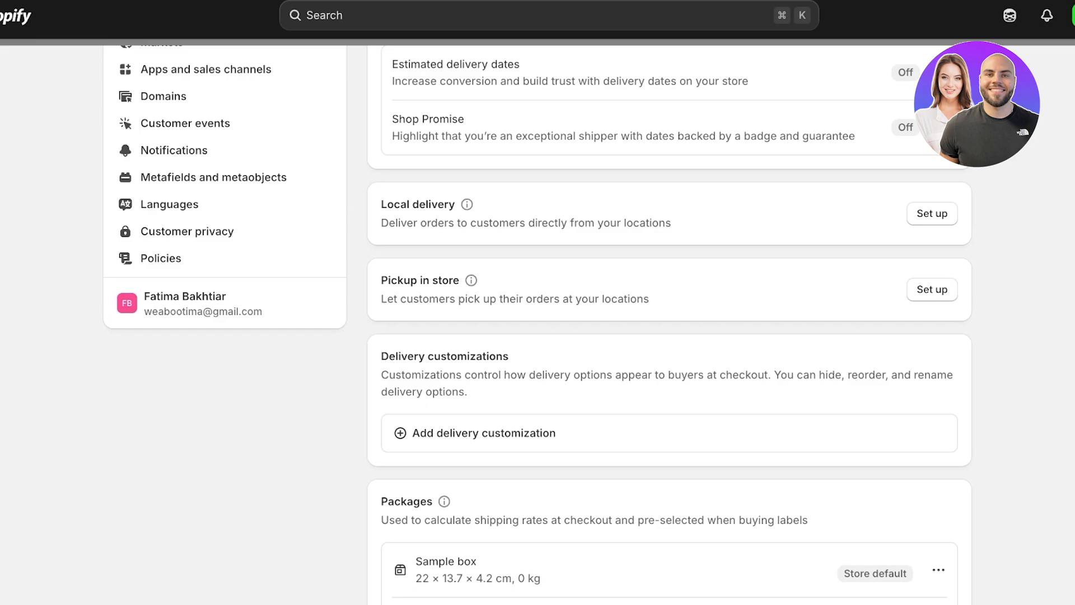
{"action": "scroll", "coordinate": [669, 285], "scroll_direction": "down", "scroll_amount": 3}
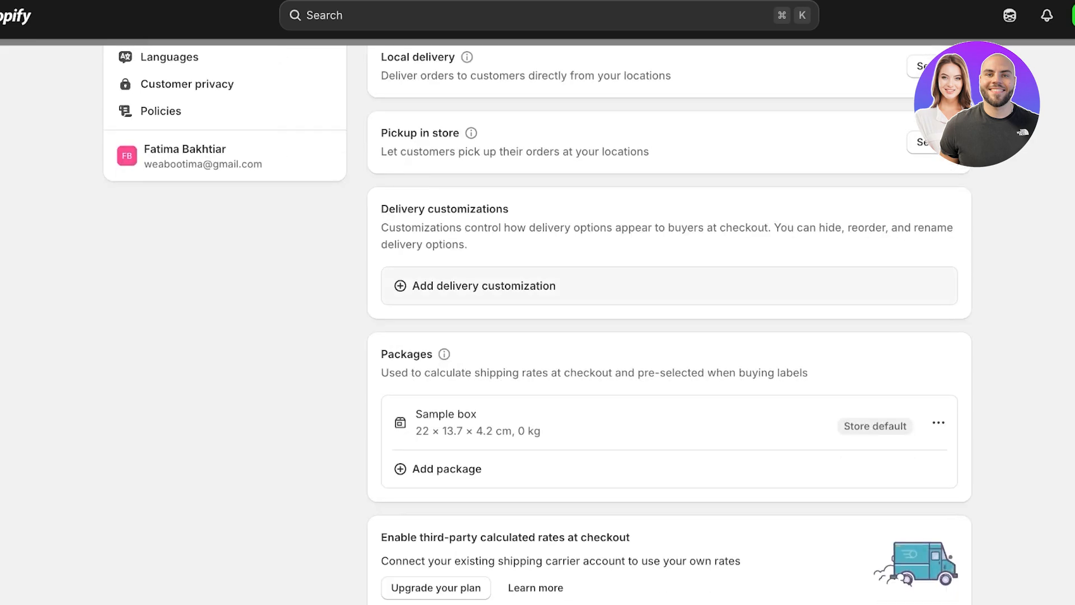
{"action": "scroll", "coordinate": [669, 323], "scroll_direction": "down", "scroll_amount": 3}
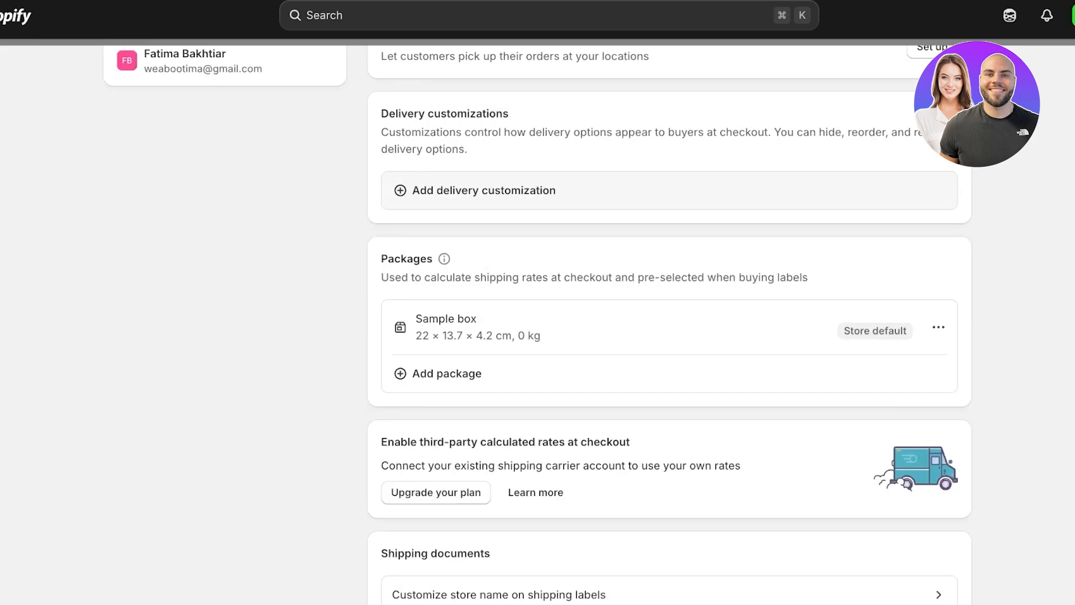
{"action": "scroll", "coordinate": [669, 323], "scroll_direction": "down", "scroll_amount": 3}
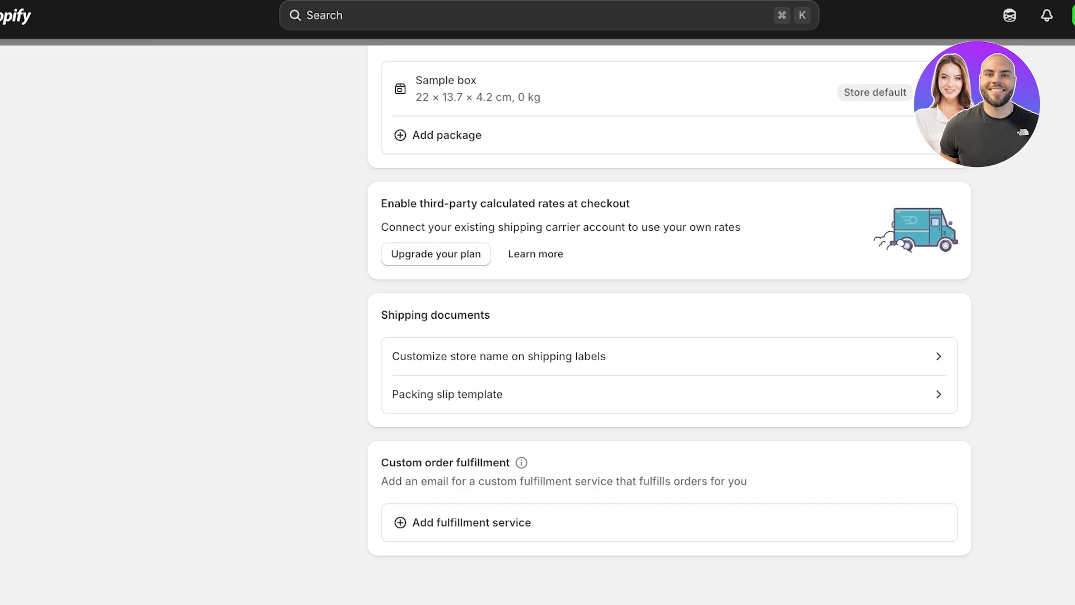
{"action": "scroll", "coordinate": [669, 323], "scroll_direction": "up", "scroll_amount": 10}
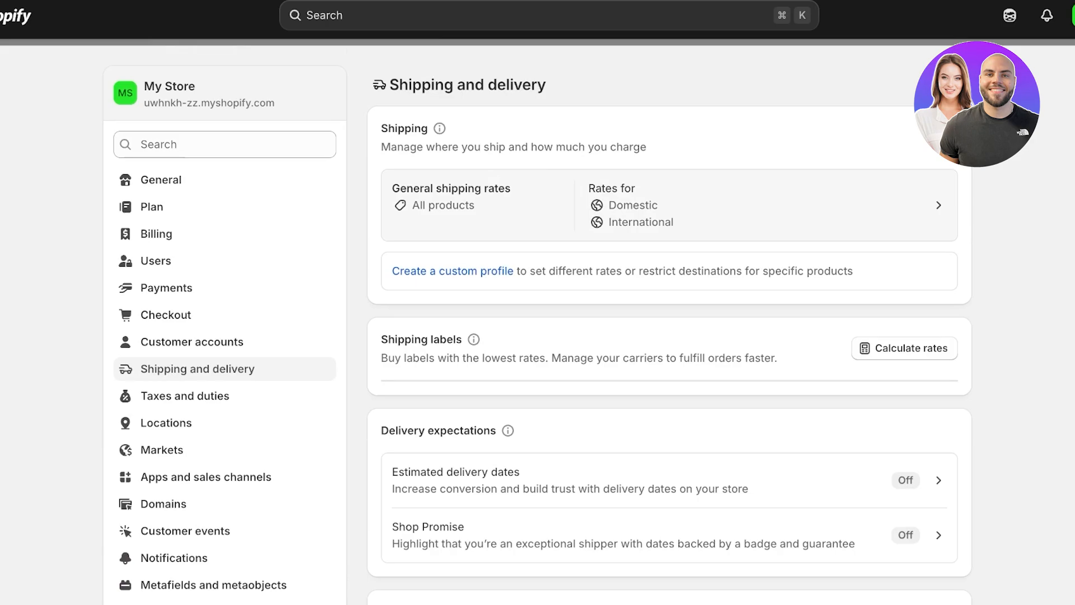
Open the general shipping rates profile and examine the Domestic and International shipping zones and their rates.
{"action": "left_click", "coordinate": [451, 216]}
{"action": "scroll", "coordinate": [437, 255], "scroll_direction": "down", "scroll_amount": 2}
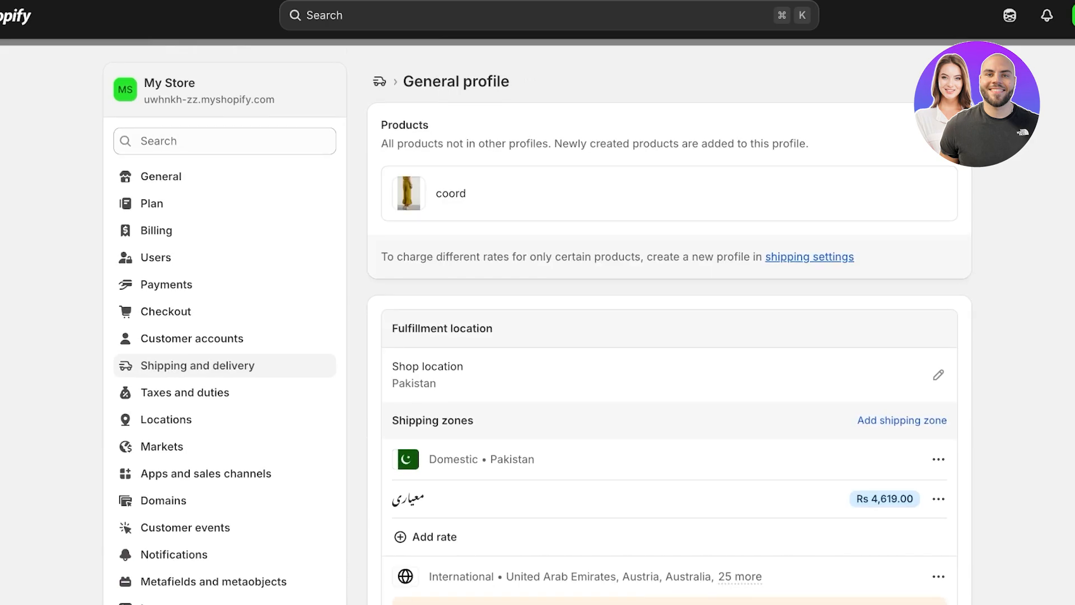
{"action": "scroll", "coordinate": [669, 323], "scroll_direction": "down", "scroll_amount": 5}
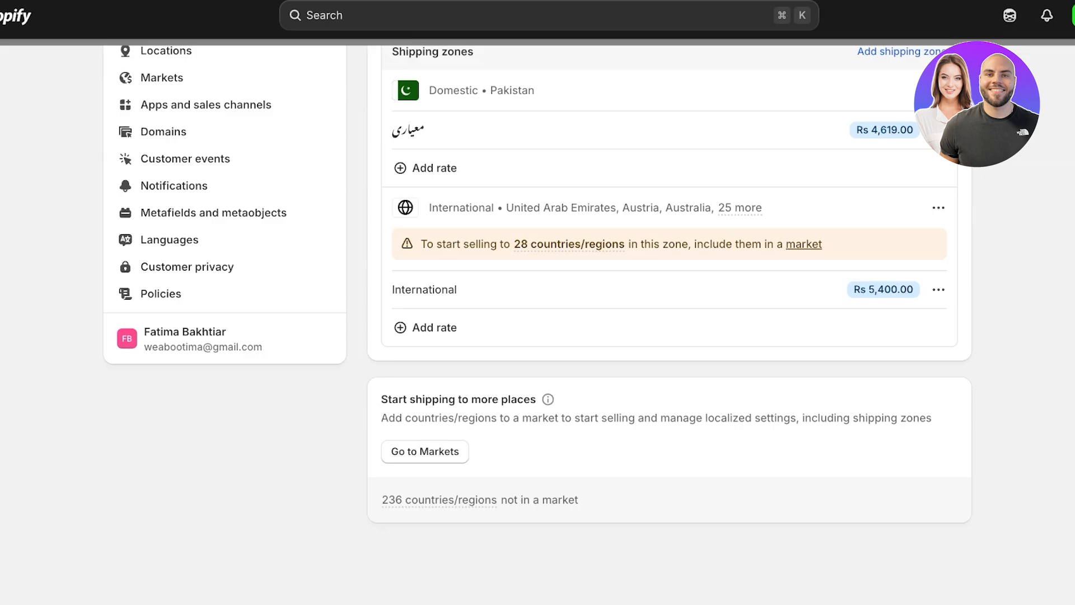
{"action": "scroll", "coordinate": [669, 323], "scroll_direction": "up", "scroll_amount": 3}
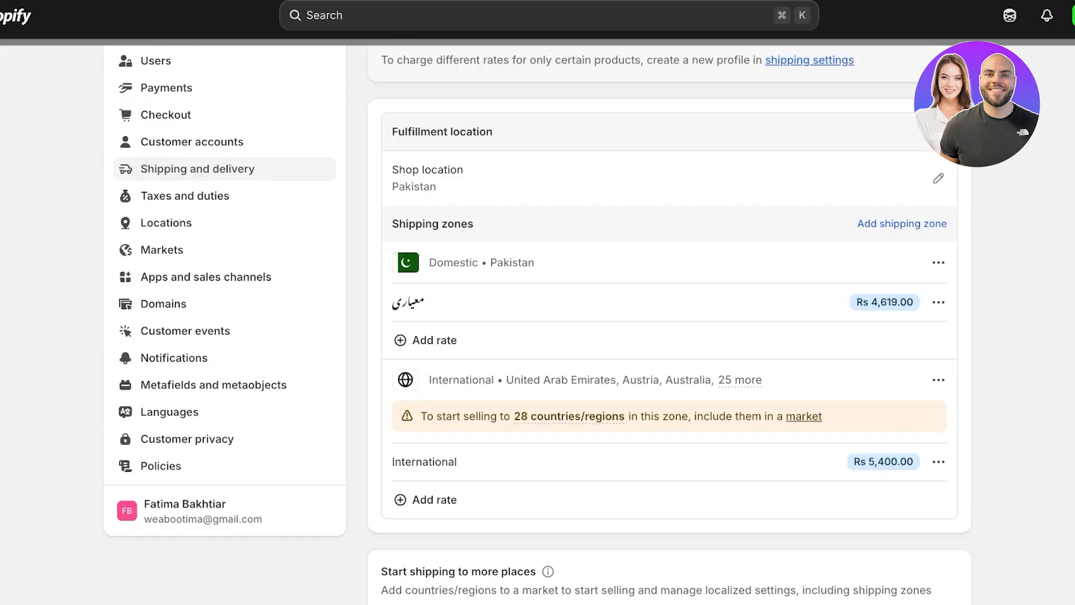
{"action": "scroll", "coordinate": [669, 323], "scroll_direction": "down", "scroll_amount": 3}
{"action": "scroll", "coordinate": [669, 323], "scroll_direction": "up", "scroll_amount": 4}
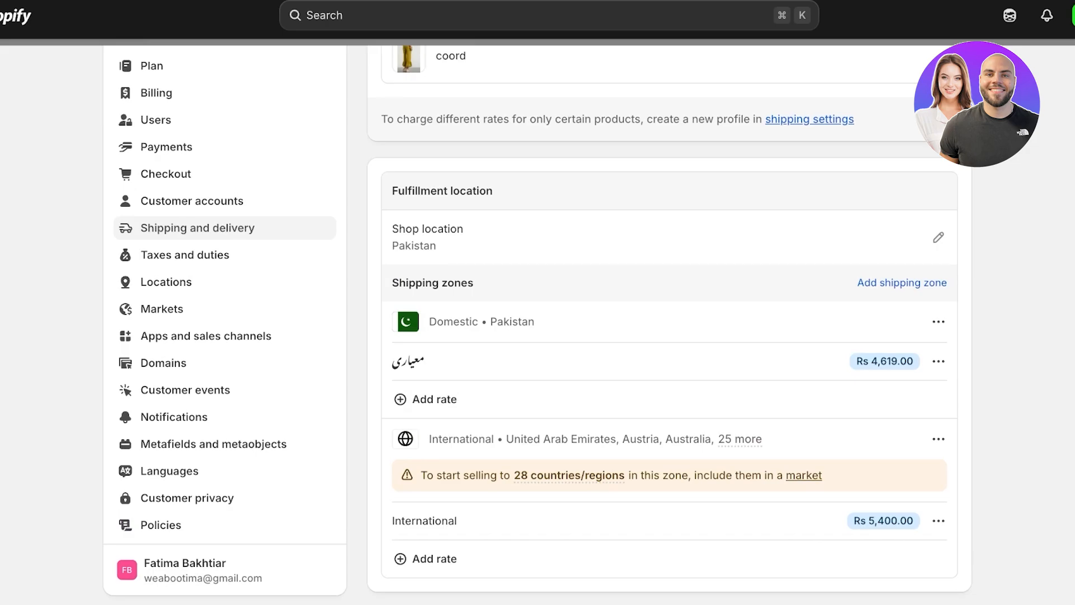
{"action": "scroll", "coordinate": [740, 357], "scroll_direction": "down", "scroll_amount": 2}
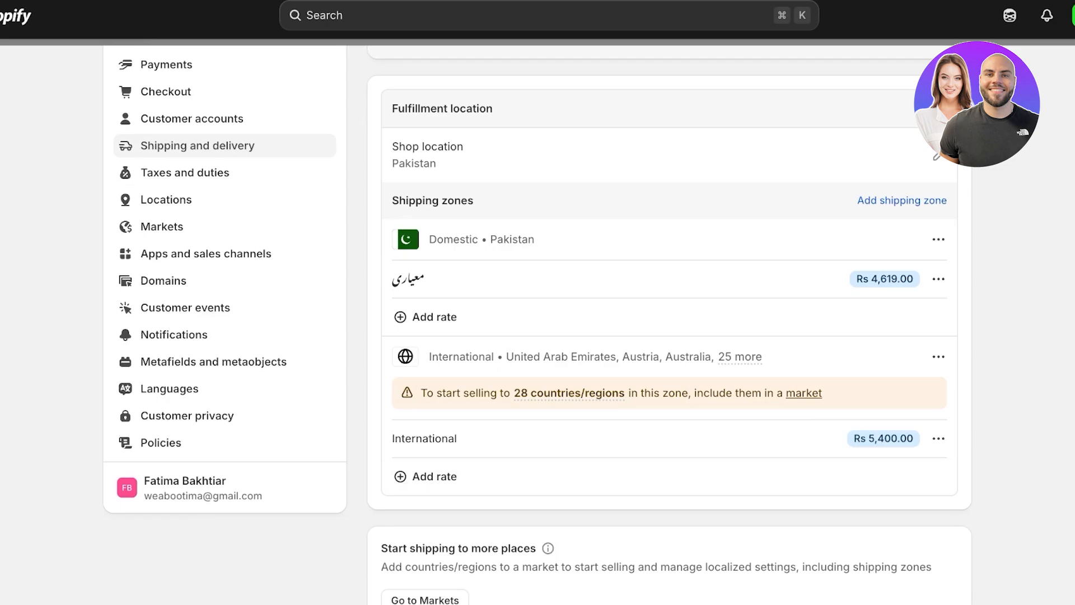
Go to the store's markets and open the Pakistan market under Regions.
{"action": "left_click", "coordinate": [804, 393]}
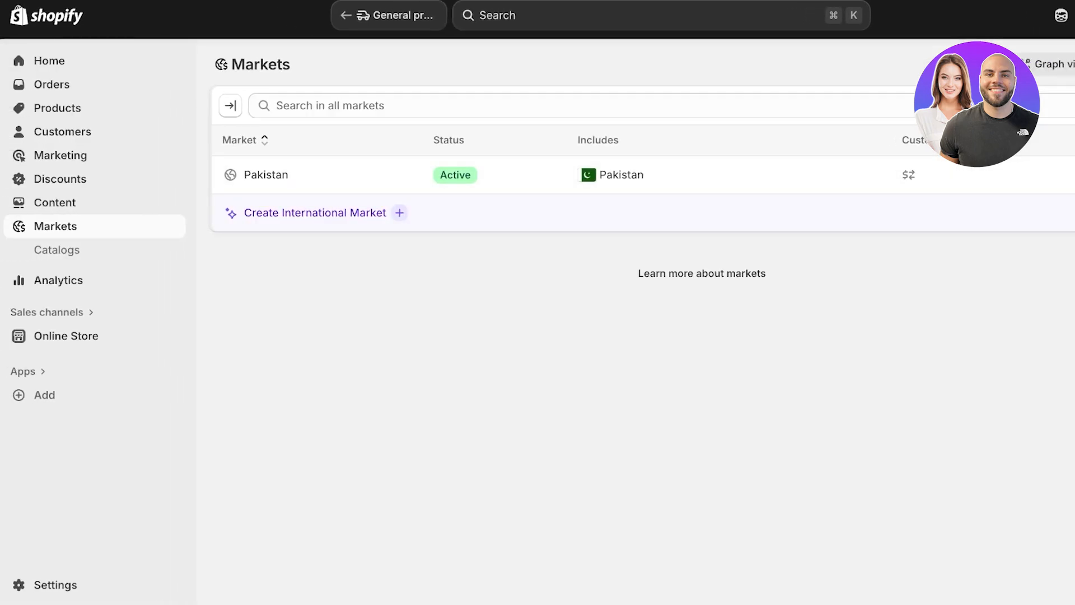
{"action": "left_click", "coordinate": [49, 61]}
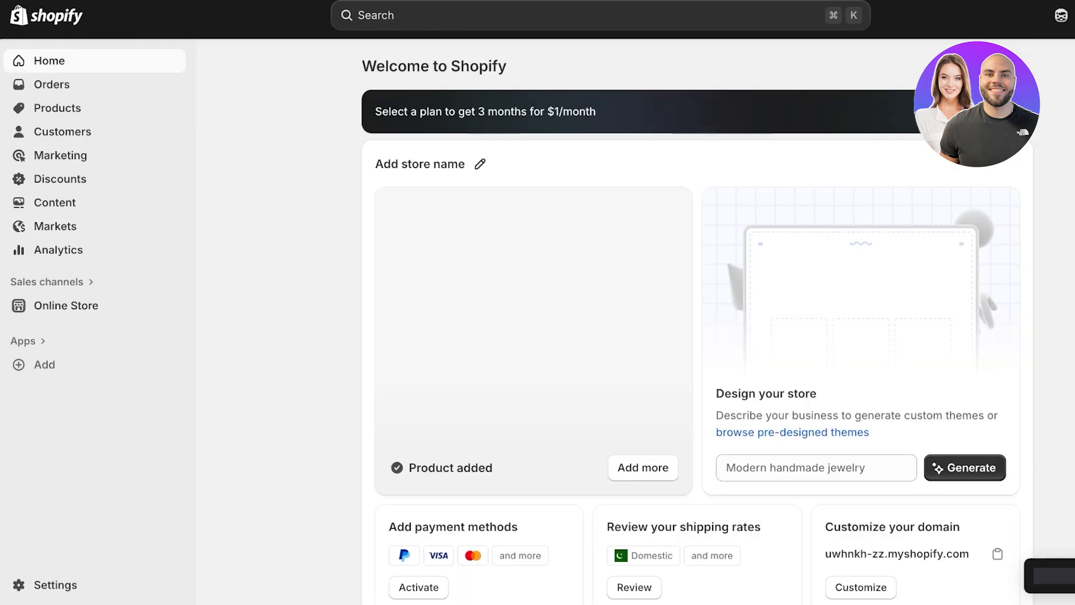
{"action": "left_click", "coordinate": [55, 226]}
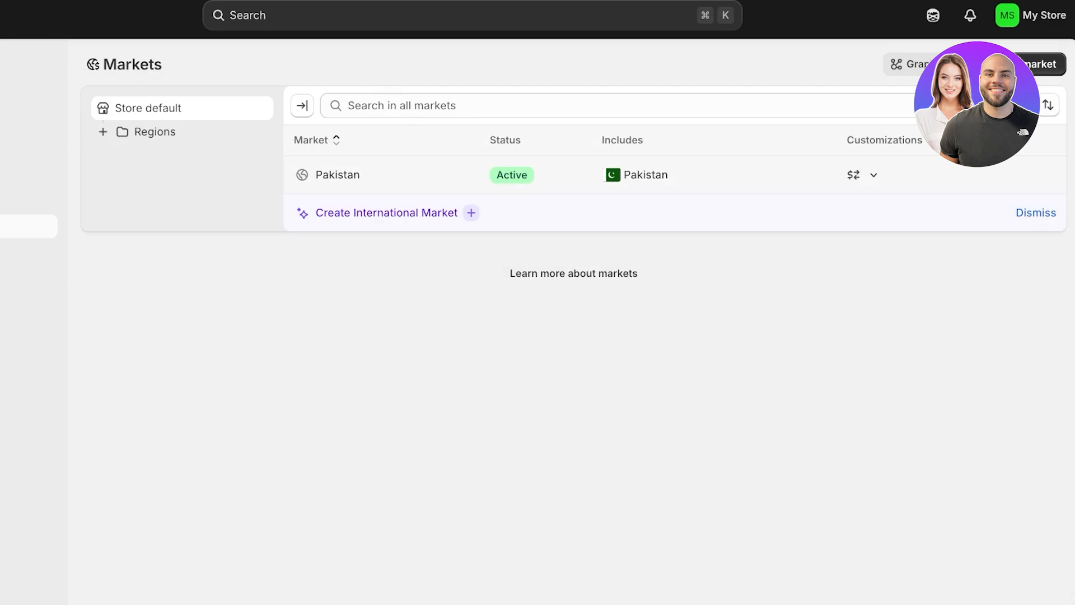
{"action": "left_click", "coordinate": [990, 175]}
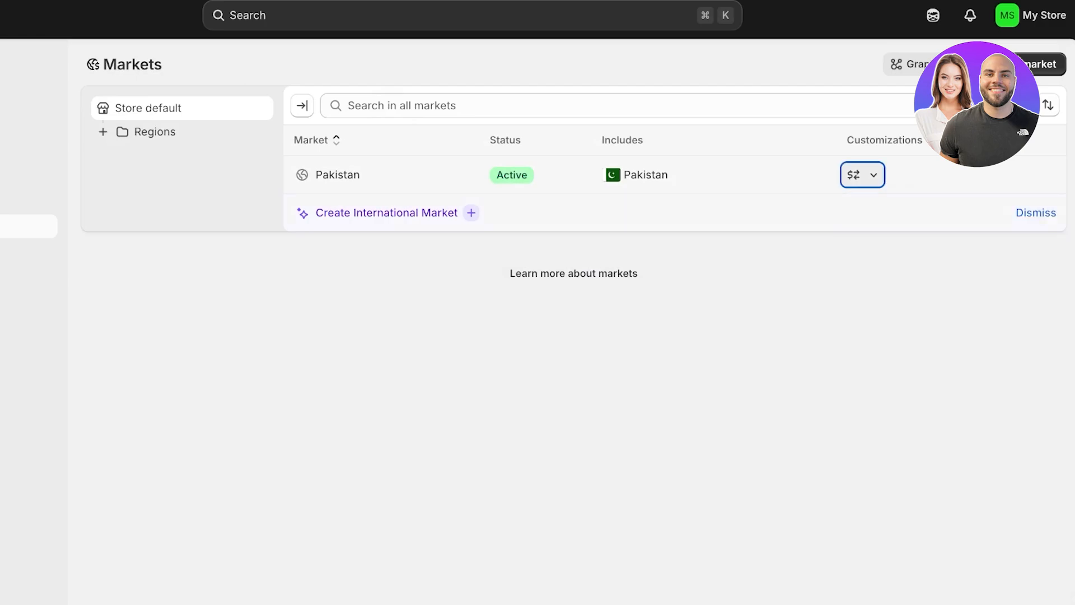
{"action": "left_click", "coordinate": [154, 132]}
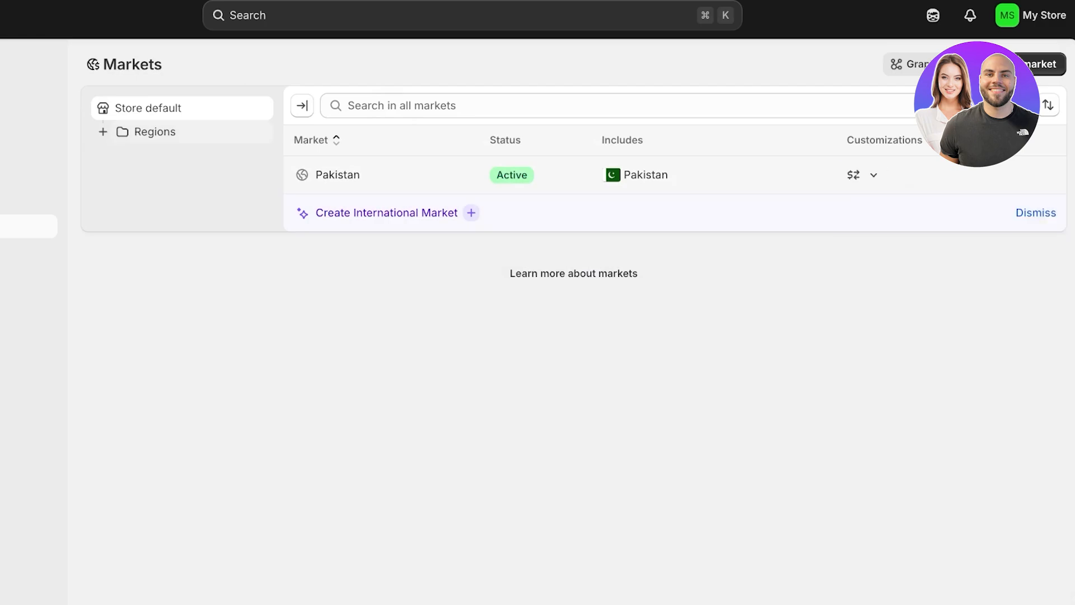
{"action": "left_click", "coordinate": [174, 155]}
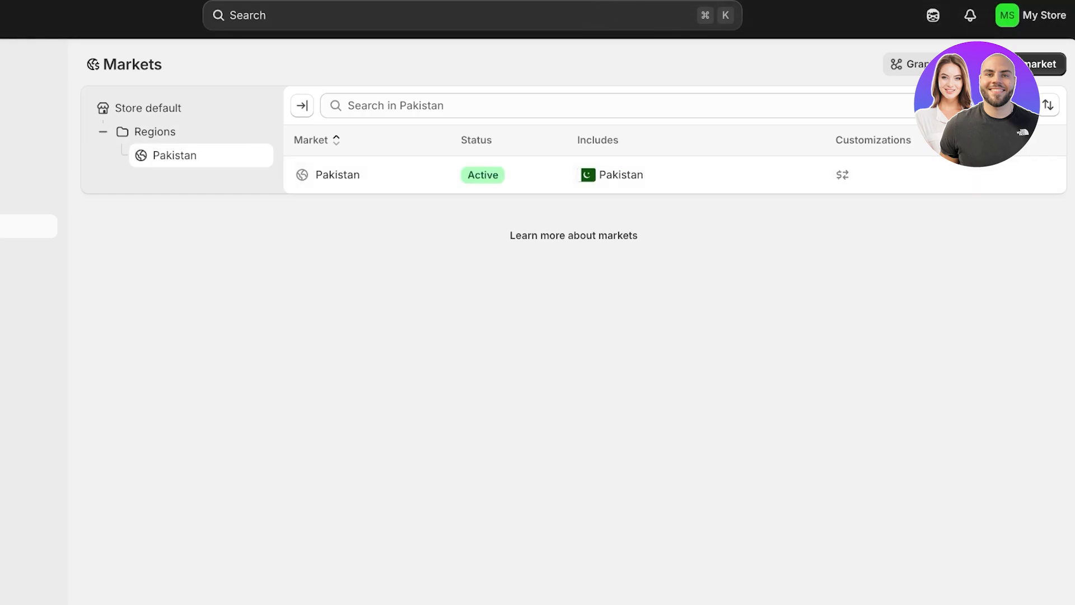
{"action": "left_click", "coordinate": [262, 155]}
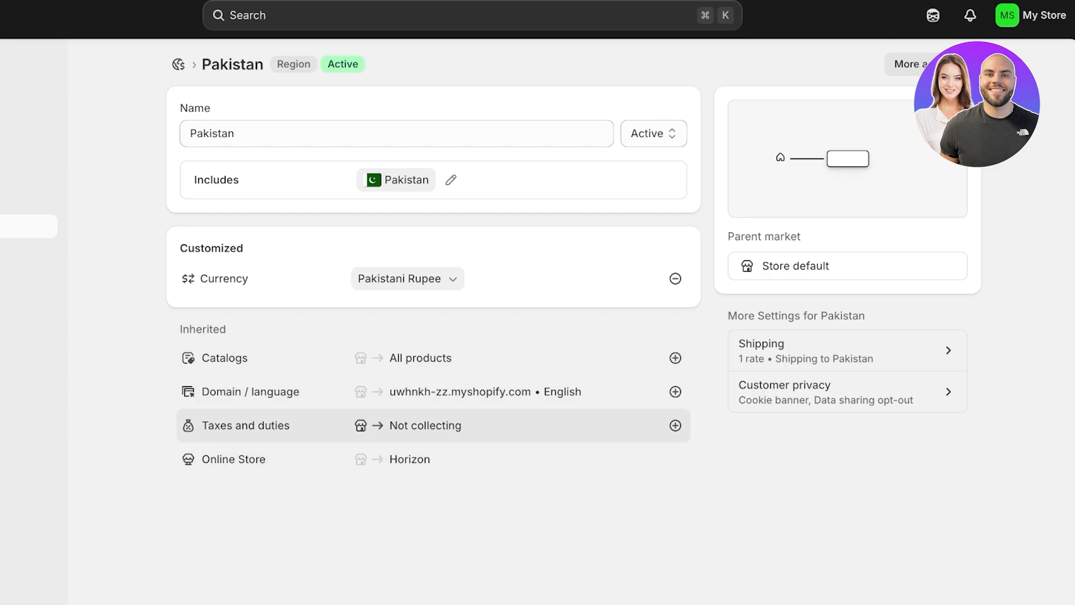
From the Pakistan market's shipping page, open the general profile in shipping settings and delete the Domestic zone's existing rate.
{"action": "left_click", "coordinate": [847, 350]}
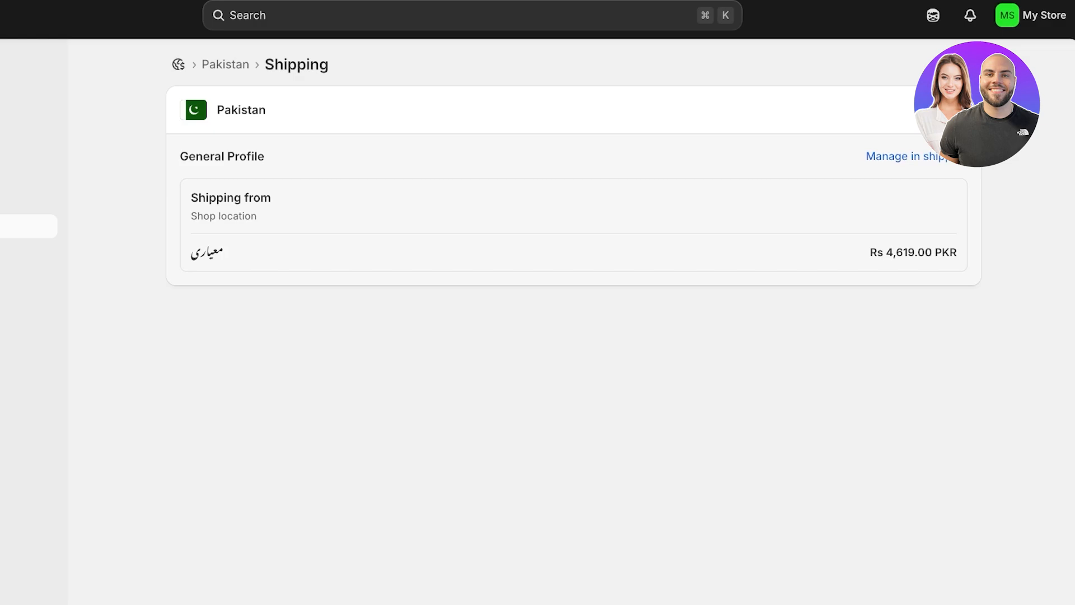
{"action": "left_click", "coordinate": [918, 156]}
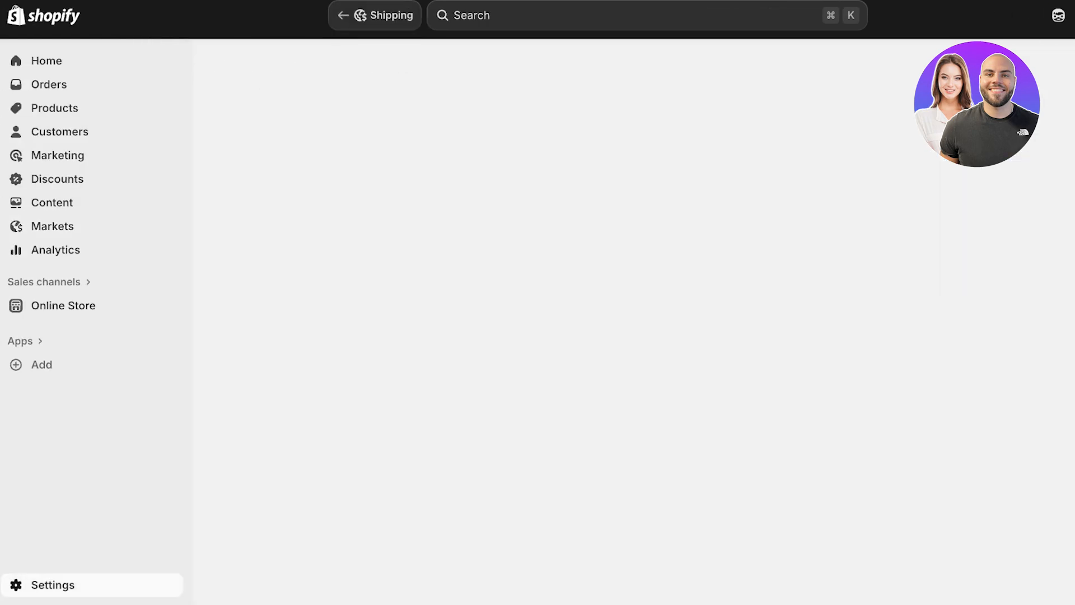
{"action": "scroll", "coordinate": [694, 336], "scroll_direction": "down", "scroll_amount": 4}
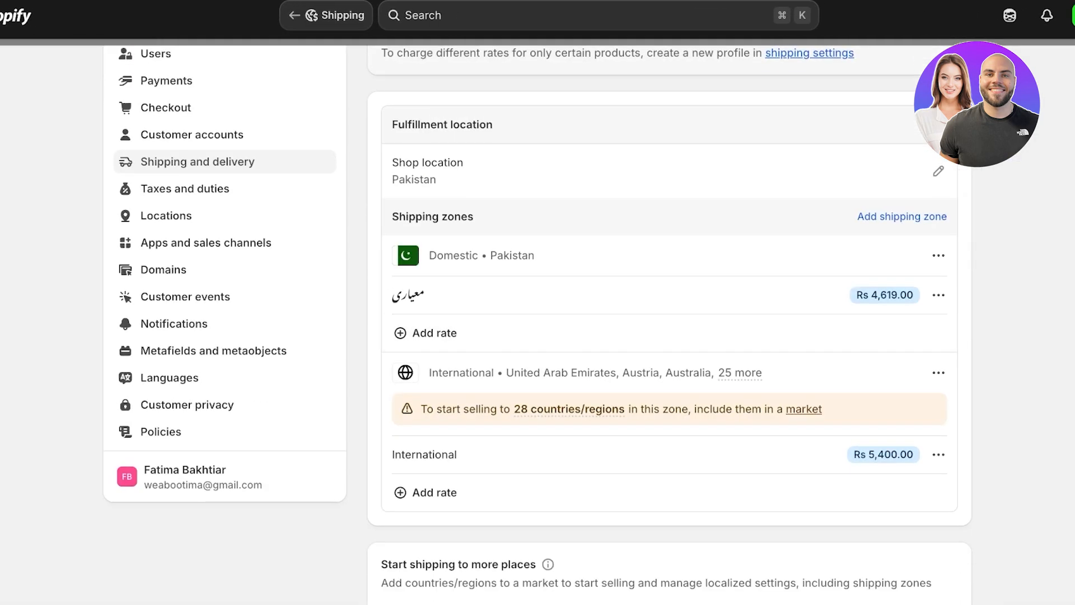
{"action": "left_click", "coordinate": [964, 294]}
{"action": "left_click", "coordinate": [911, 358]}
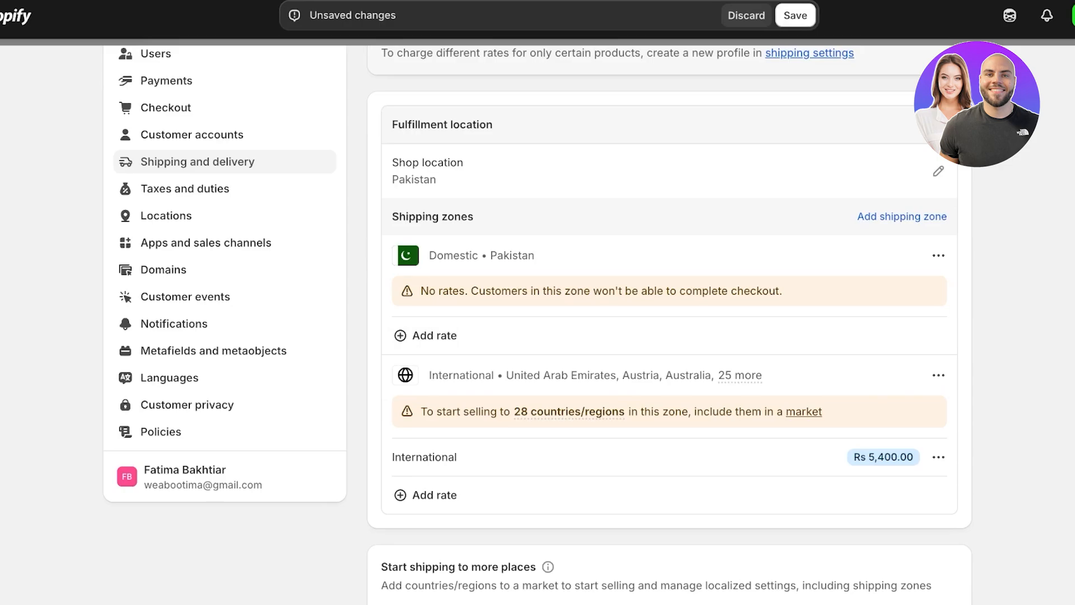
Start a custom flat rate for the Domestic zone and name it "Standard Shipping".
{"action": "left_click", "coordinate": [939, 256]}
{"action": "key", "text": "Escape"}
{"action": "left_click", "coordinate": [434, 336]}
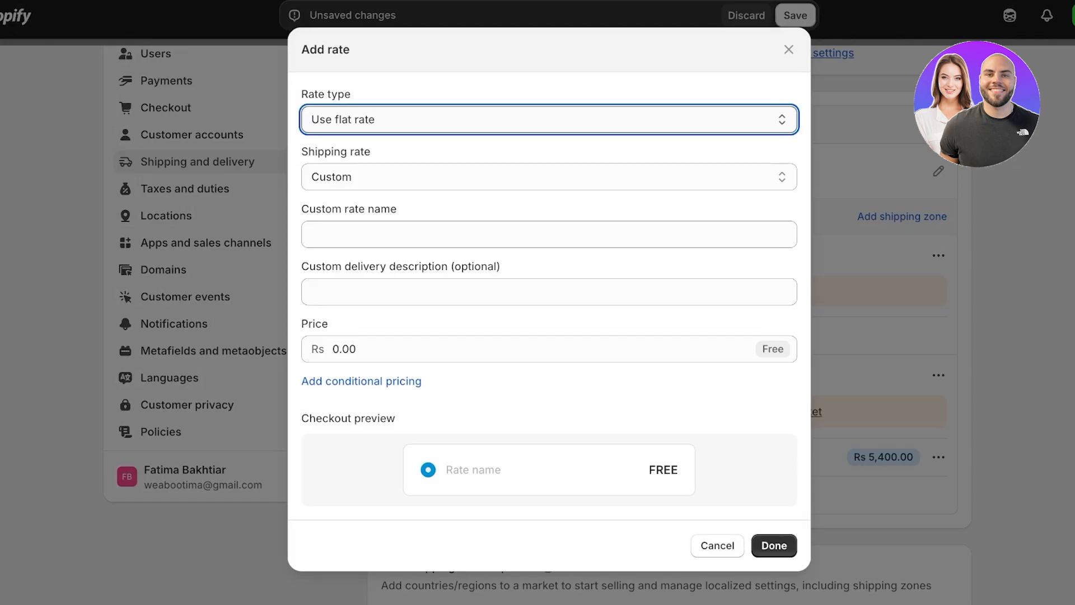
{"action": "key", "text": "Down"}
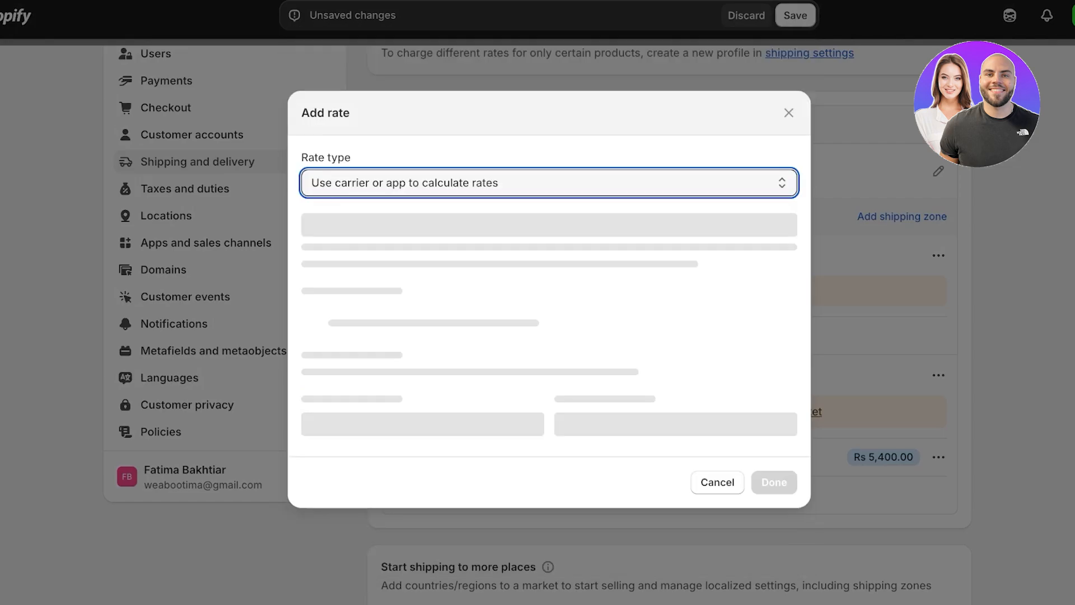
{"action": "key", "text": "Up"}
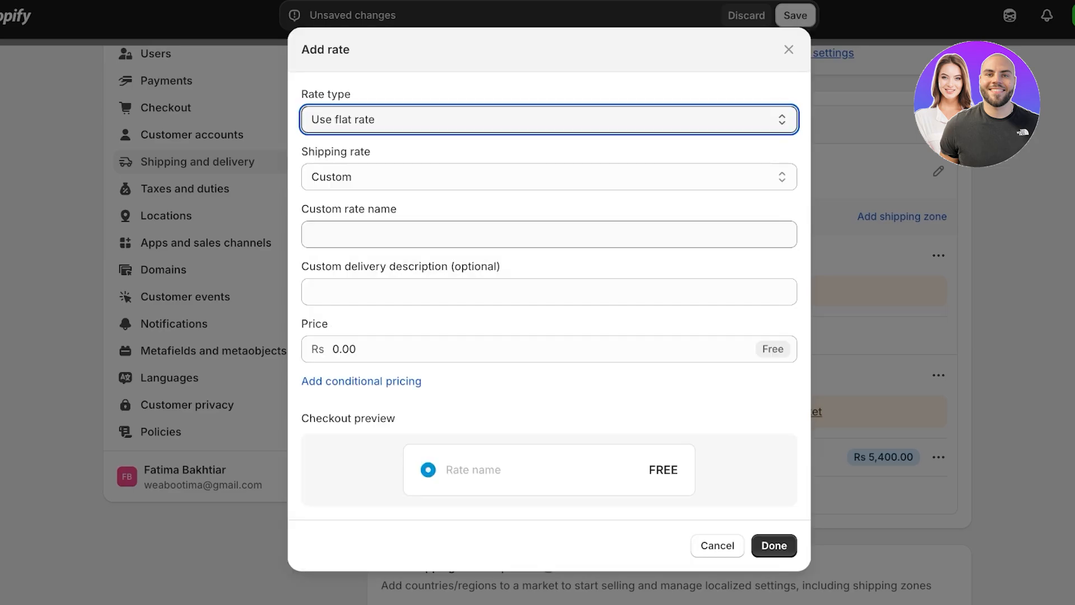
{"action": "key", "text": "Tab"}
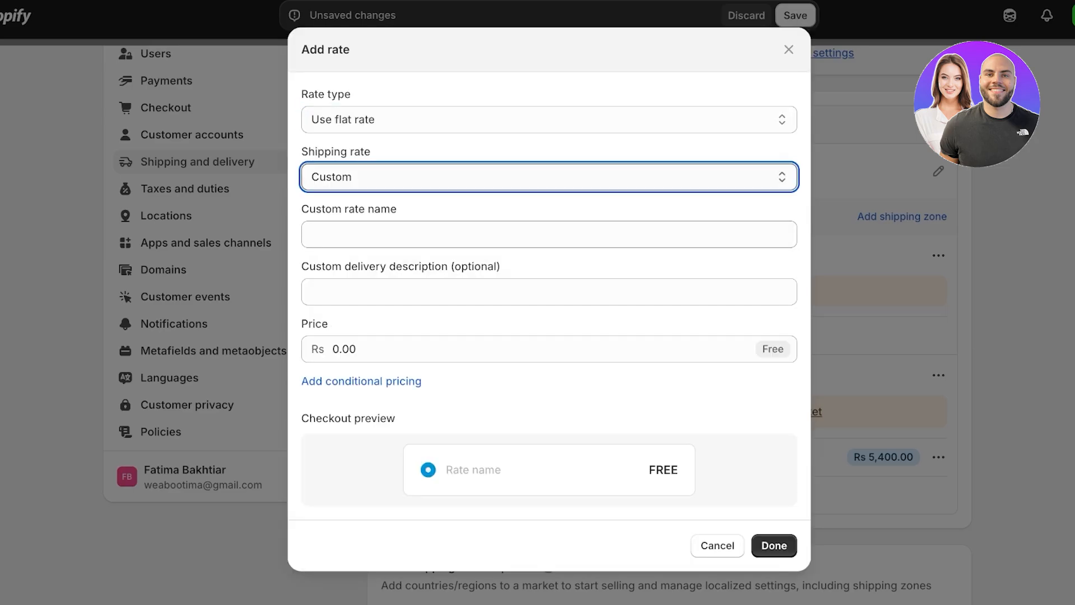
{"action": "key", "text": "Tab"}
{"action": "type", "text": "Standard Shipp"}
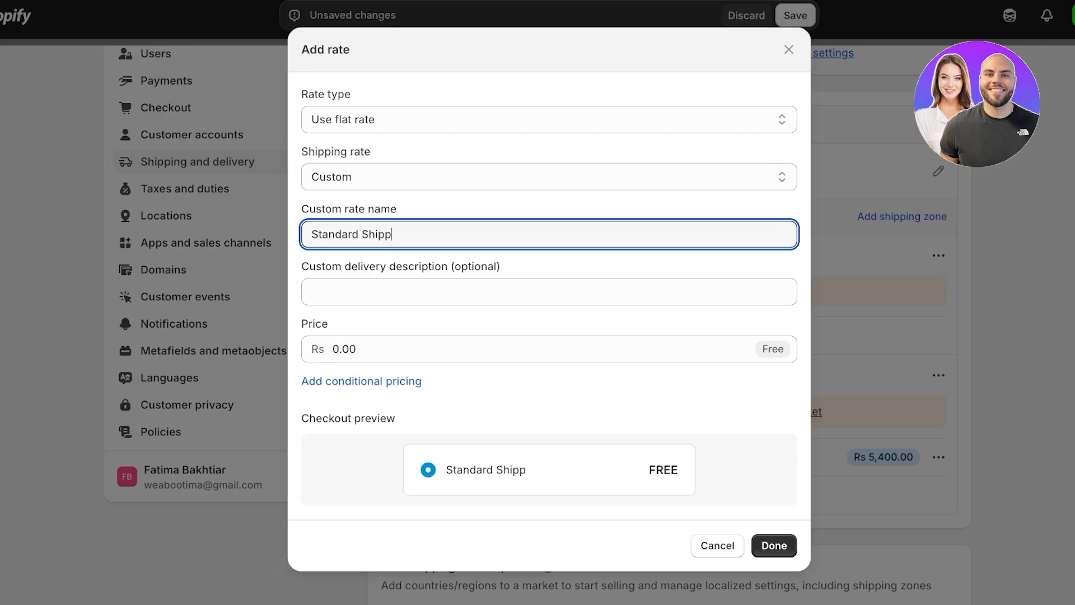
{"action": "type", "text": "ing"}
Set the Standard Shipping rate's price to Rs 100 and add the rate to the Domestic zone.
{"action": "left_click", "coordinate": [361, 381]}
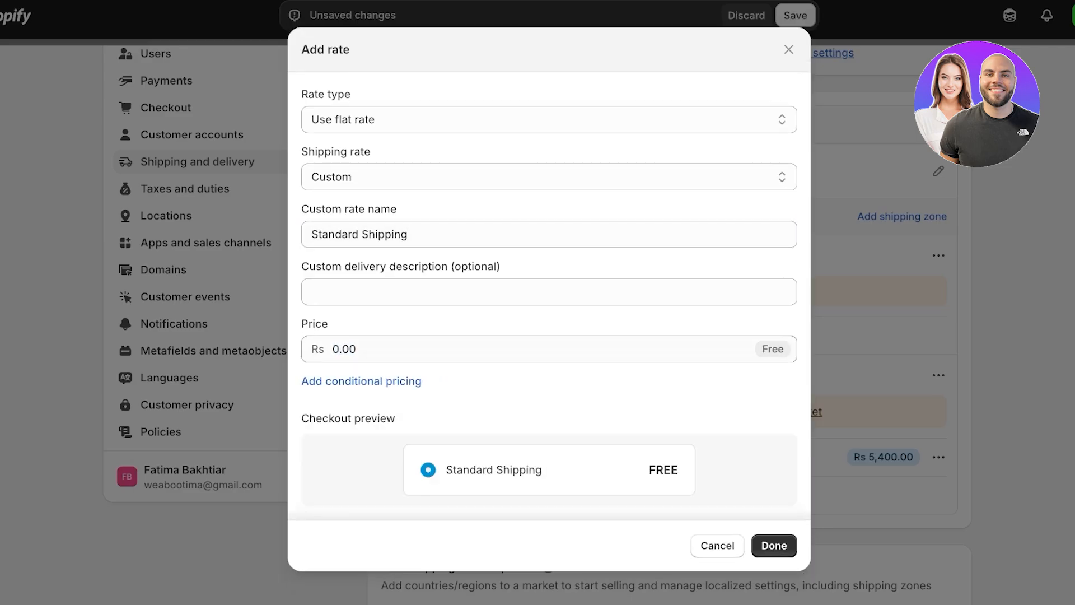
{"action": "left_click", "coordinate": [343, 349]}
{"action": "type", "text": "100"}
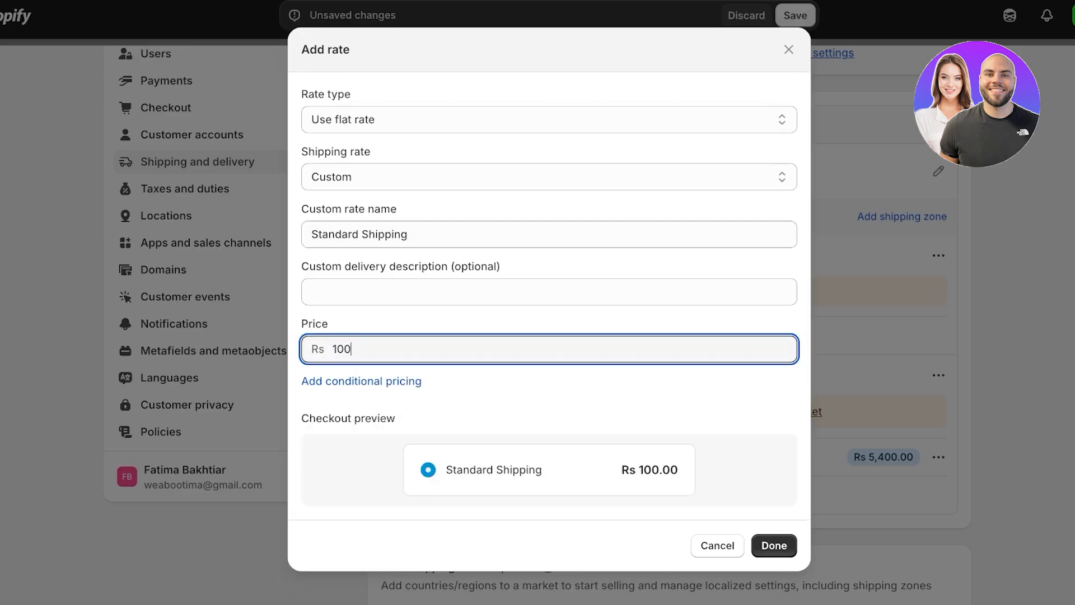
{"action": "key", "text": "Tab"}
{"action": "left_click", "coordinate": [774, 545]}
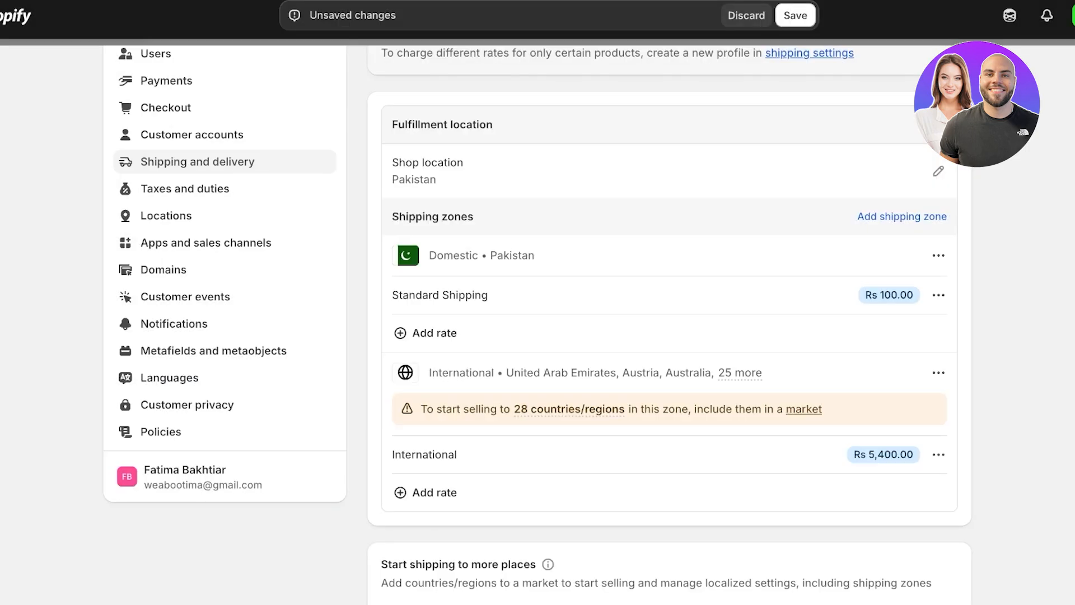
Delete the International zone's existing rate and save the general profile.
{"action": "scroll", "coordinate": [538, 321], "scroll_direction": "down", "scroll_amount": 1}
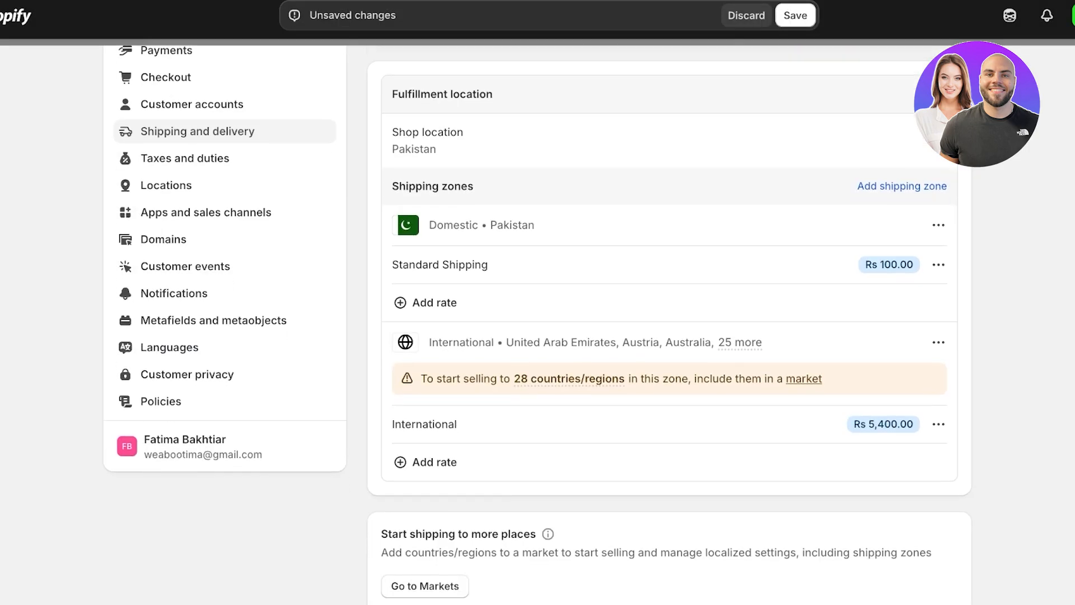
{"action": "left_click", "coordinate": [938, 424]}
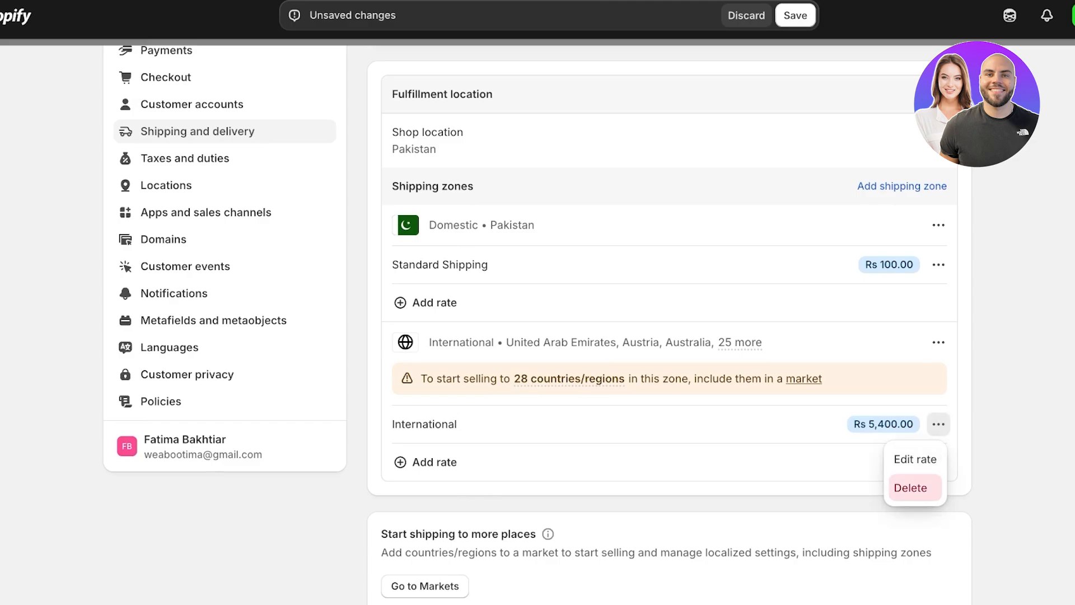
{"action": "left_click", "coordinate": [911, 488]}
{"action": "mouse_move", "coordinate": [740, 342]}
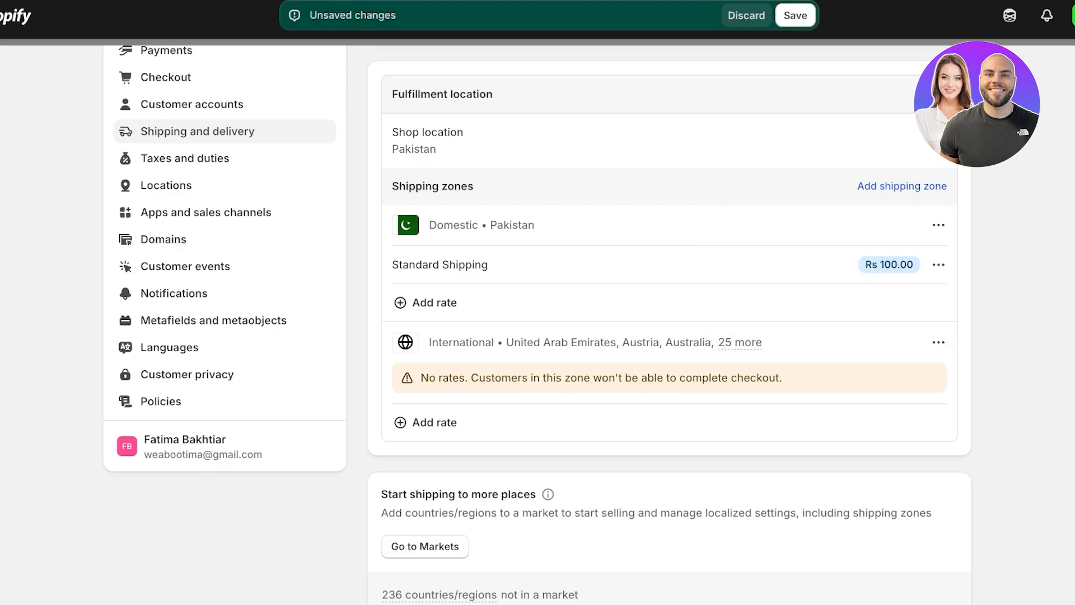
{"action": "left_click", "coordinate": [795, 16]}
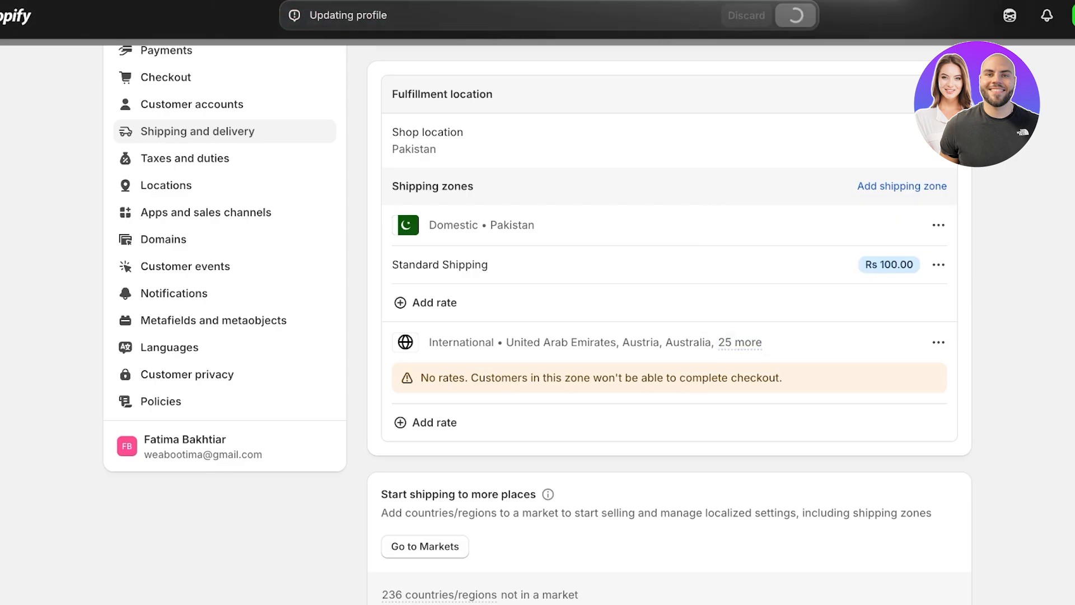
Return to the store's markets list and start creating the suggested International market.
{"action": "left_click", "coordinate": [327, 15]}
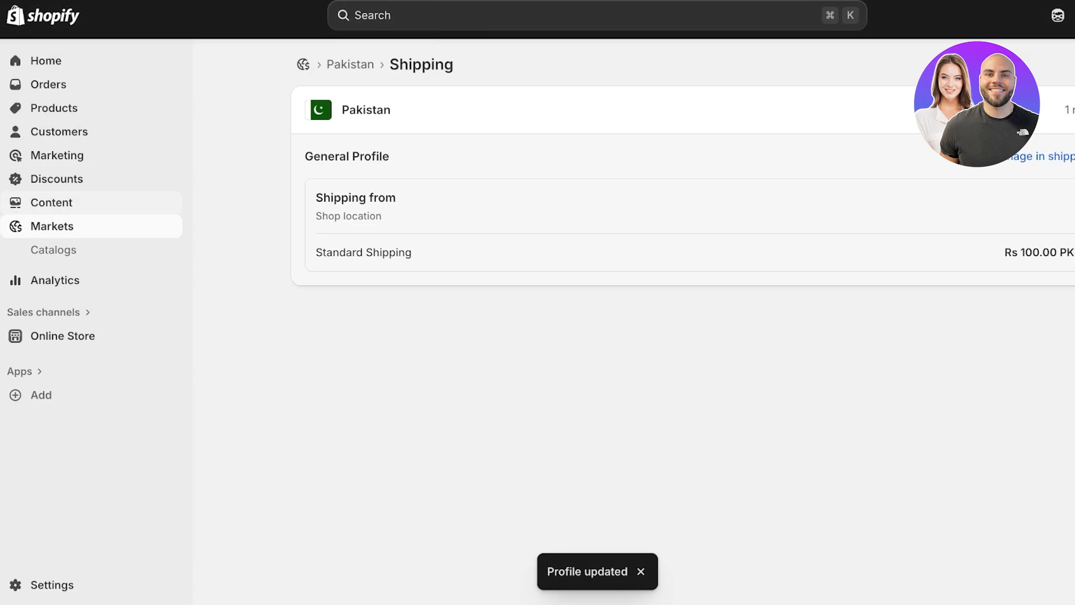
{"action": "left_click", "coordinate": [252, 64]}
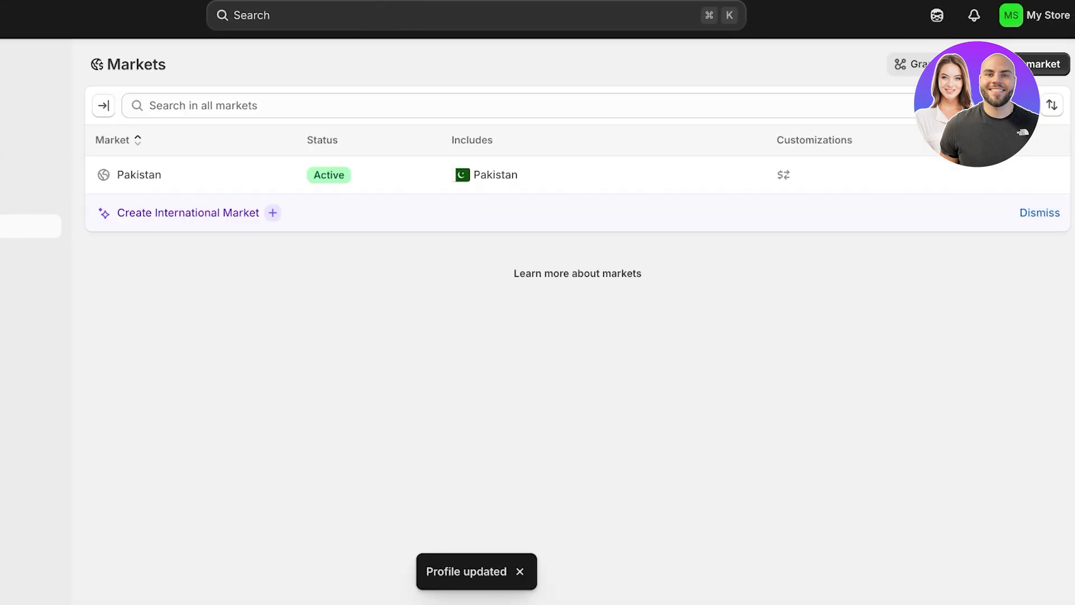
{"action": "left_click", "coordinate": [188, 213]}
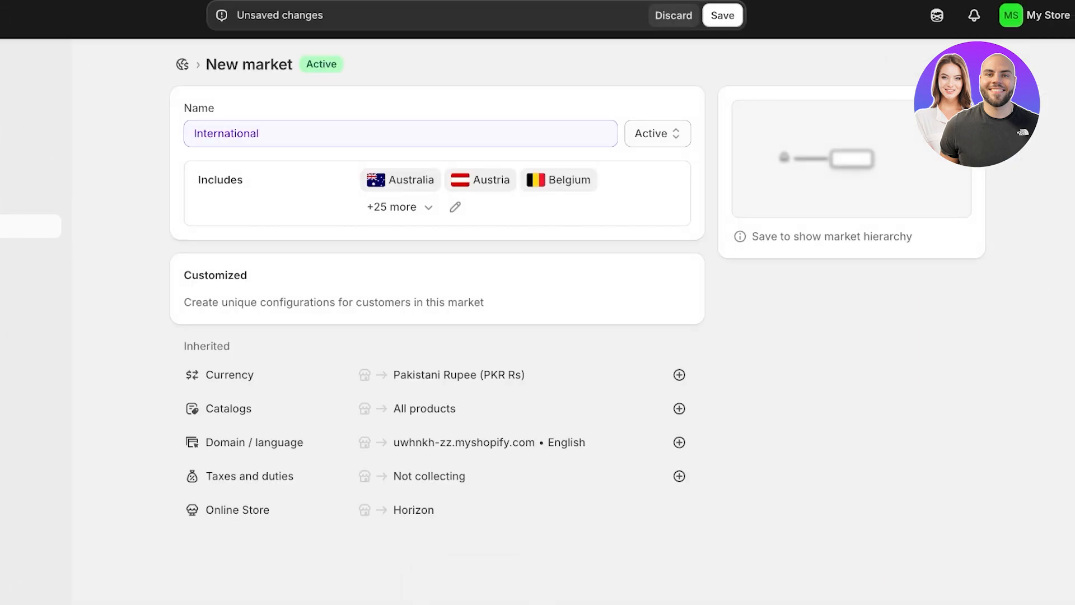
Replace the new market's preselected regions with Canada only and save the market.
{"action": "left_click", "coordinate": [455, 207]}
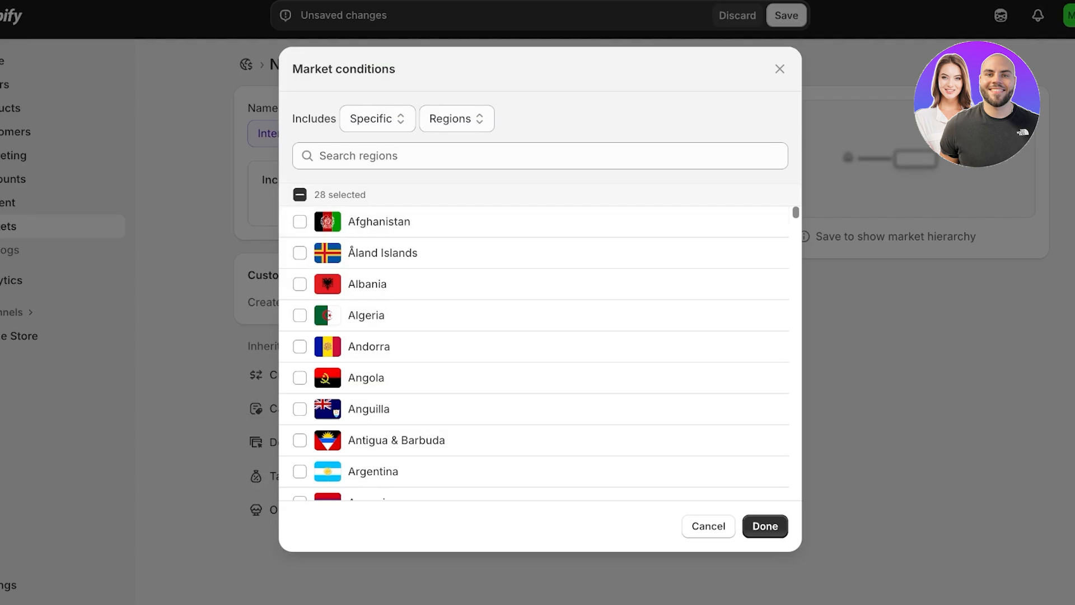
{"action": "left_click", "coordinate": [300, 195]}
{"action": "left_click", "coordinate": [300, 195]}
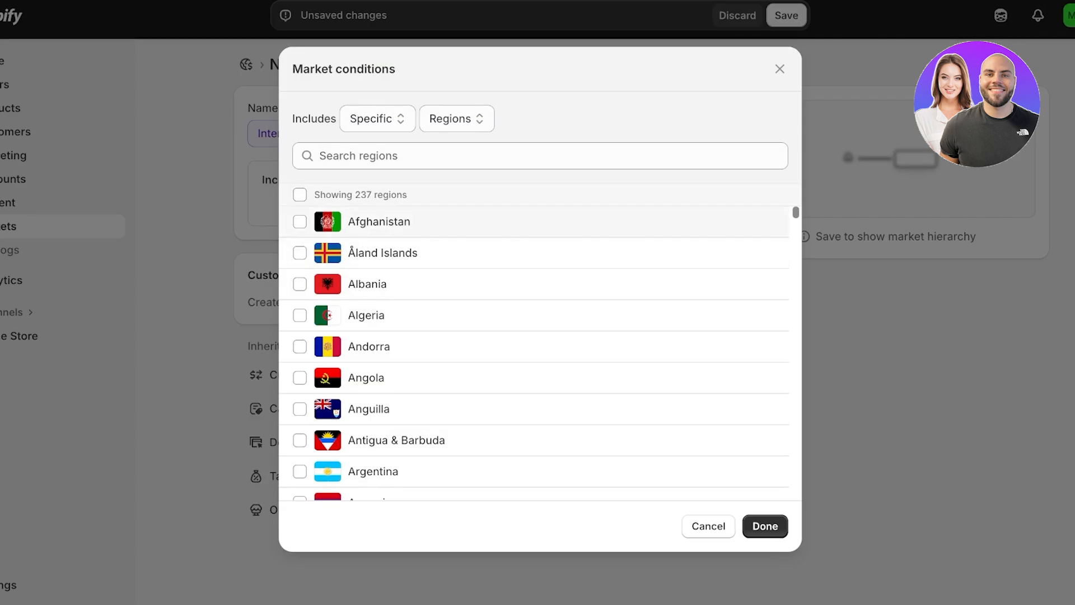
{"action": "left_click", "coordinate": [540, 155]}
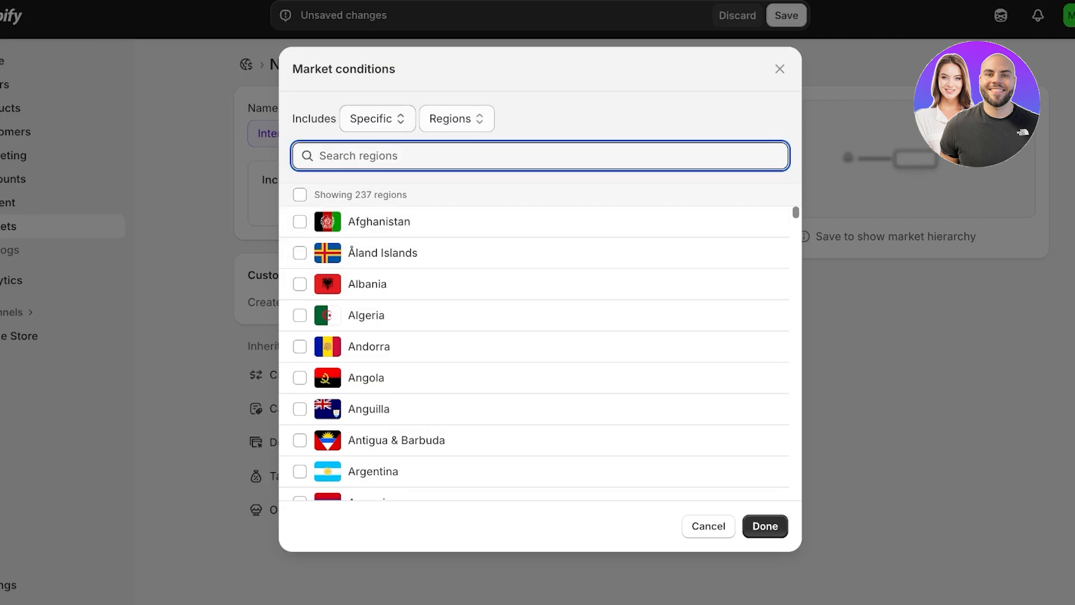
{"action": "type", "text": "cana"}
{"action": "left_click", "coordinate": [299, 221]}
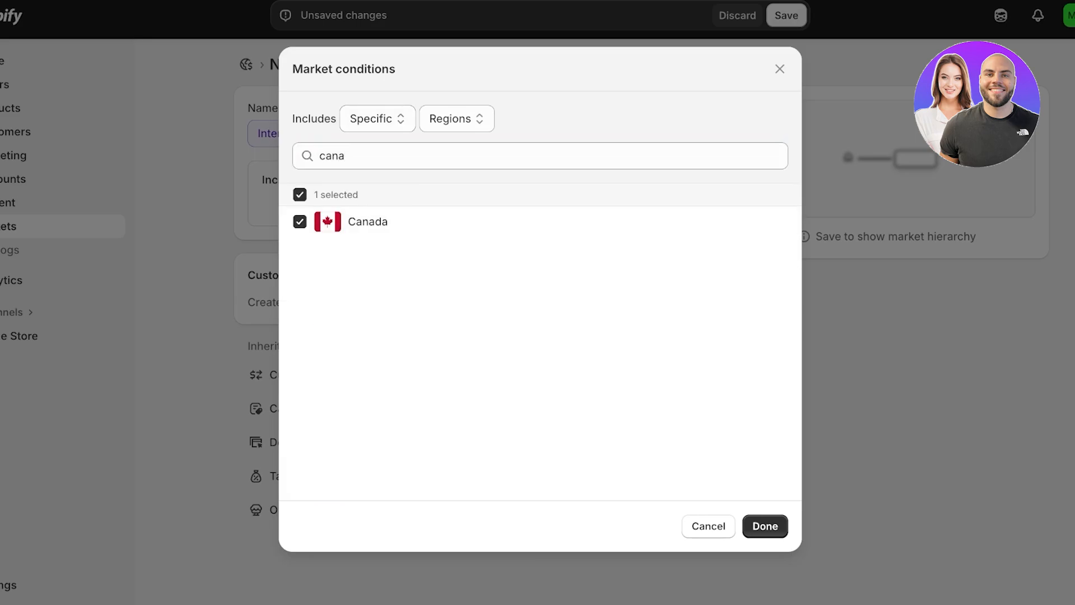
{"action": "left_click", "coordinate": [764, 526]}
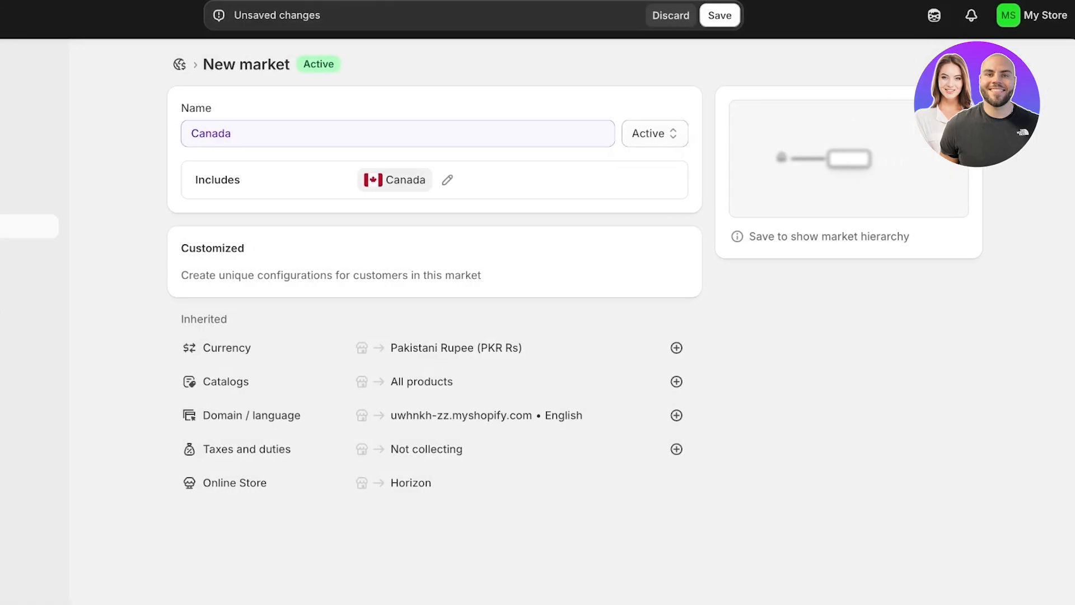
{"action": "key", "text": "ctrl+s"}
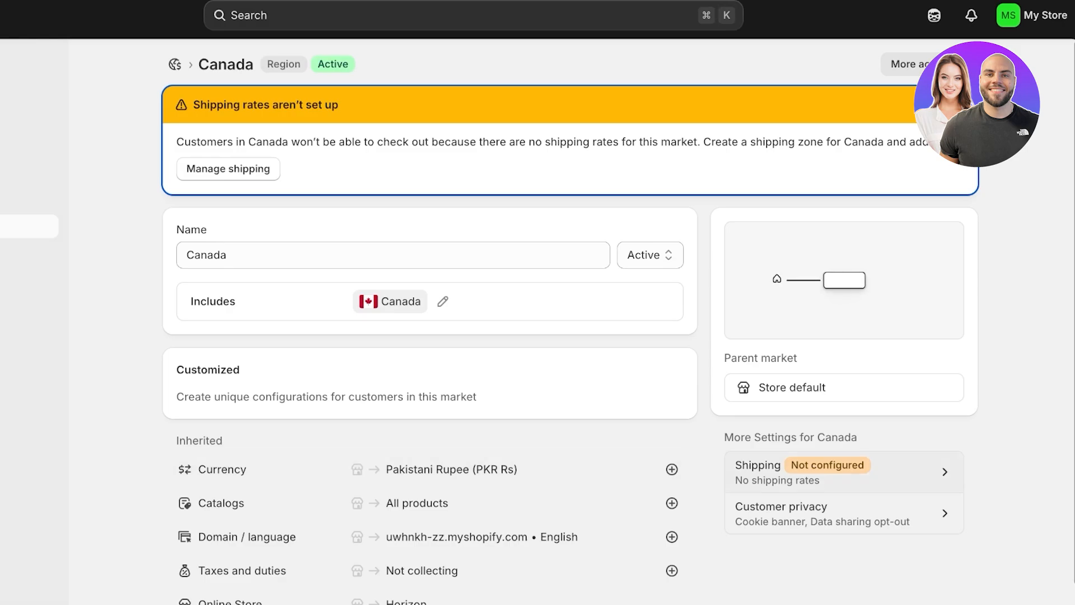
From the Canada market, go to the Shipping and delivery settings and open the general shipping rates profile.
{"action": "left_click", "coordinate": [844, 471]}
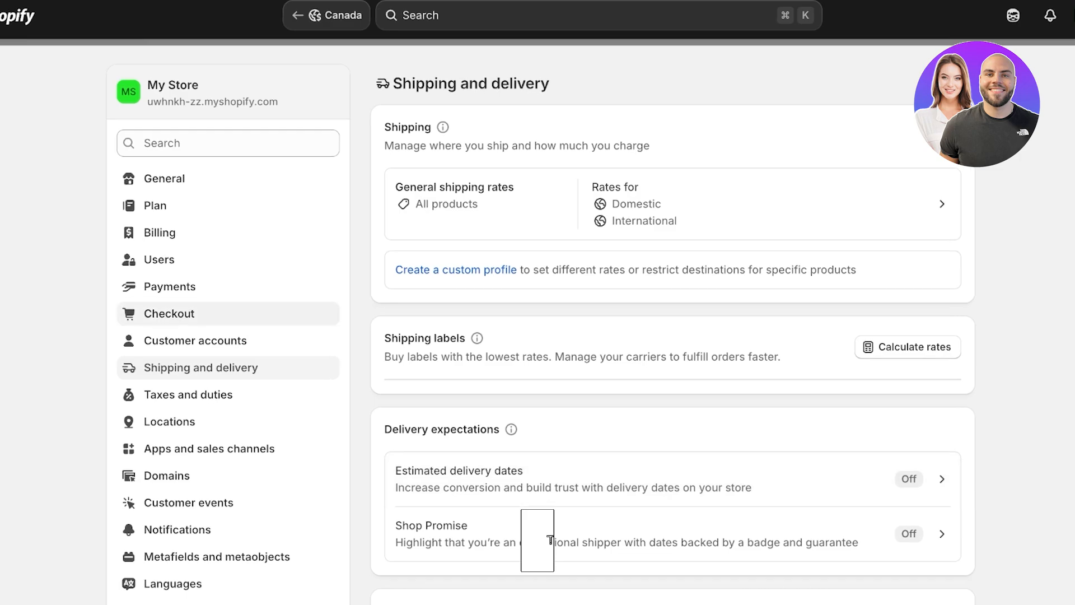
{"action": "scroll", "coordinate": [235, 364], "scroll_direction": "down", "scroll_amount": 3}
{"action": "scroll", "coordinate": [224, 336], "scroll_direction": "up", "scroll_amount": 1}
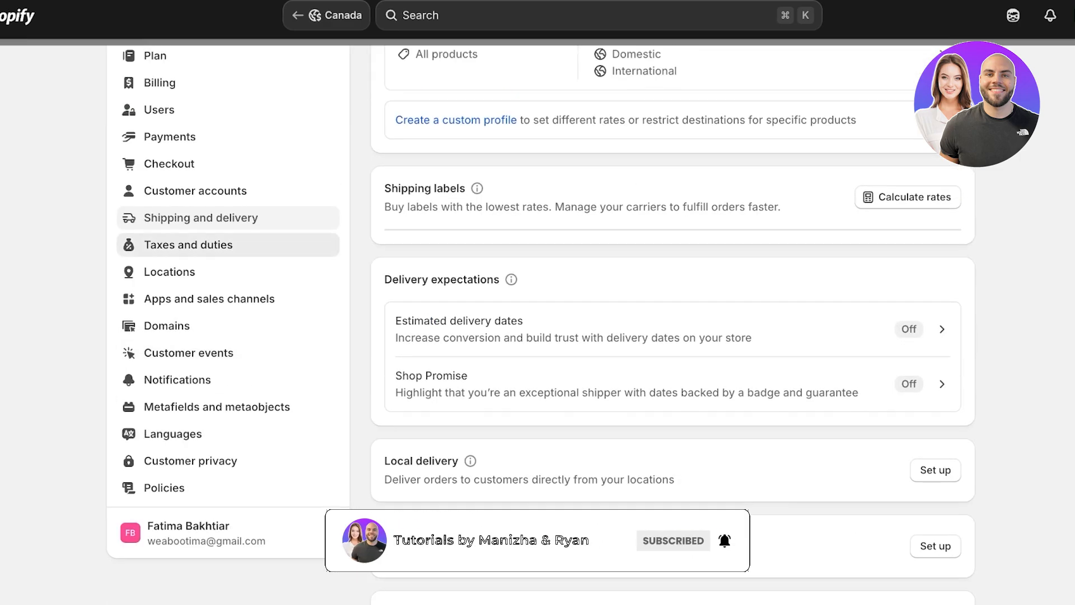
{"action": "left_click", "coordinate": [189, 245]}
{"action": "left_click", "coordinate": [201, 368]}
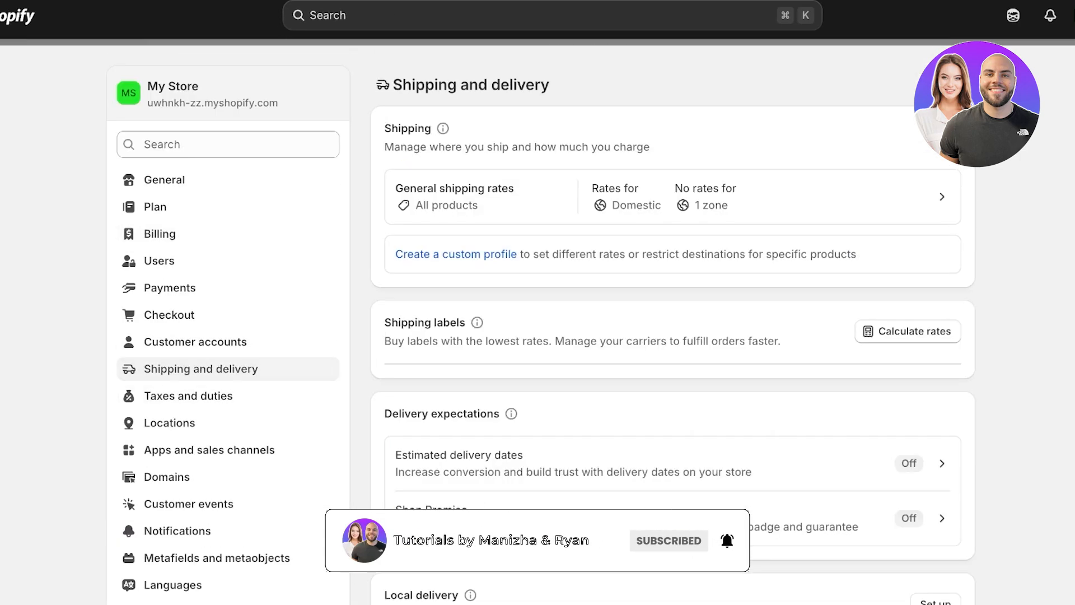
{"action": "scroll", "coordinate": [224, 368], "scroll_direction": "down", "scroll_amount": 5}
{"action": "scroll", "coordinate": [671, 280], "scroll_direction": "up", "scroll_amount": 5}
{"action": "left_click", "coordinate": [671, 196]}
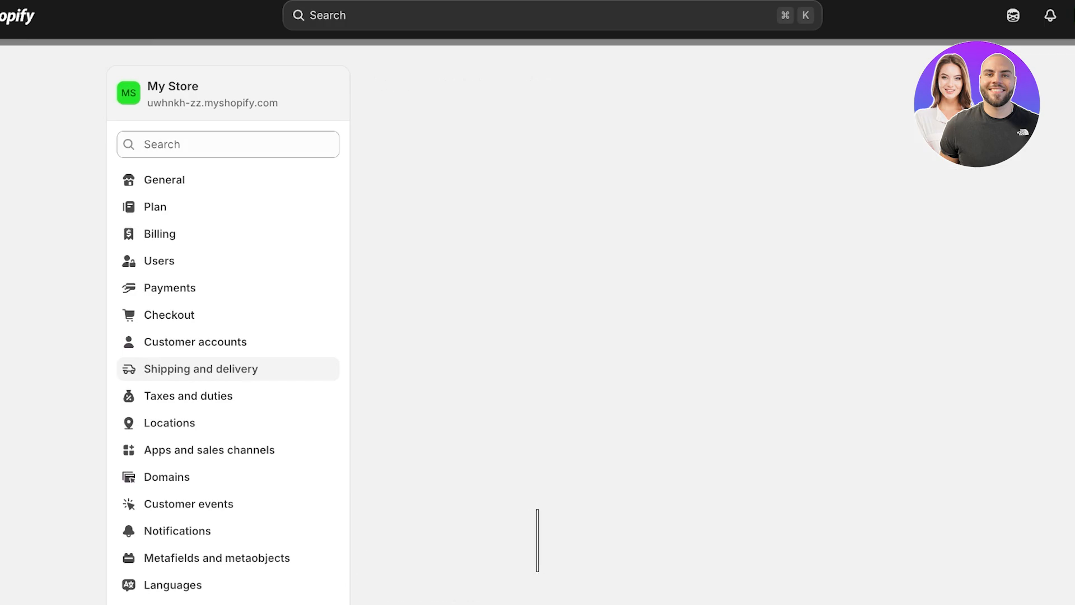
Start a custom flat rate for the International zone and name it "Canada Standard Shipping".
{"action": "scroll", "coordinate": [672, 280], "scroll_direction": "down", "scroll_amount": 5}
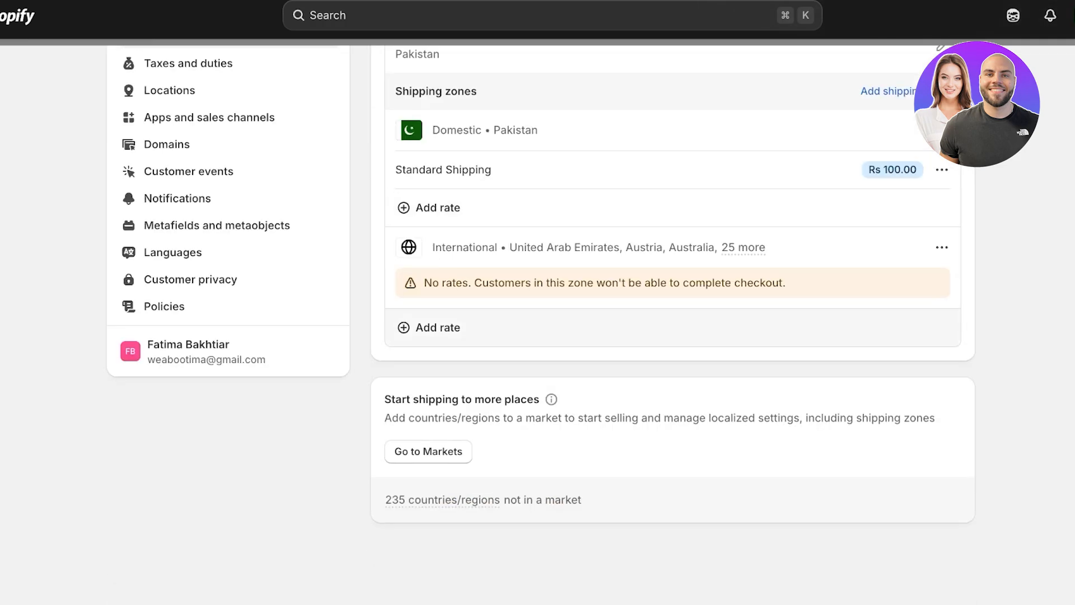
{"action": "left_click", "coordinate": [438, 327]}
{"action": "left_click", "coordinate": [552, 234]}
{"action": "type", "text": "CA"}
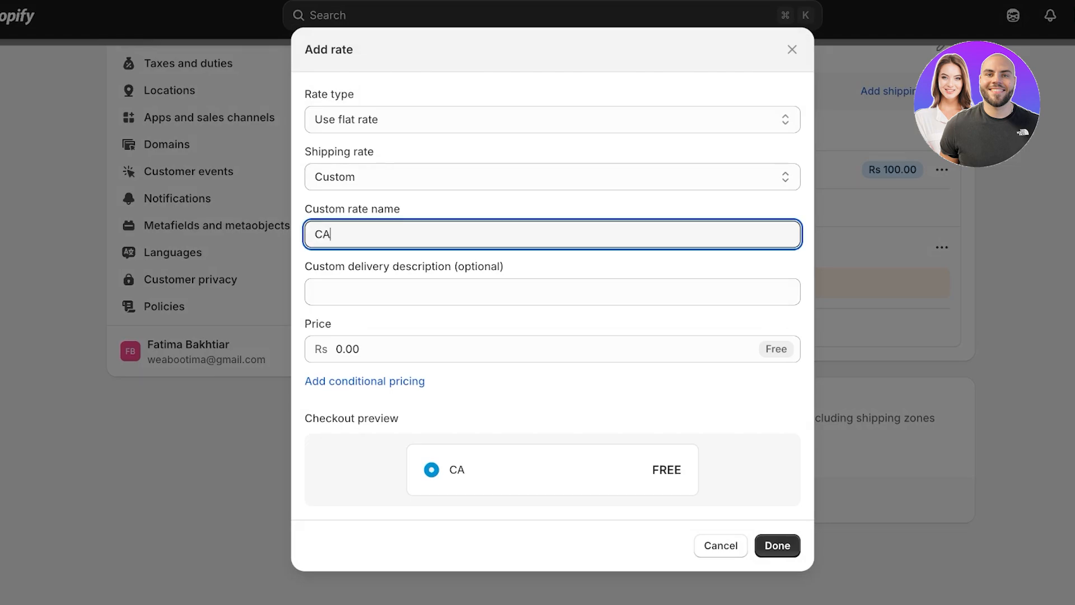
{"action": "key", "text": "BackSpace"}
{"action": "type", "text": "anada Standard Shipping"}
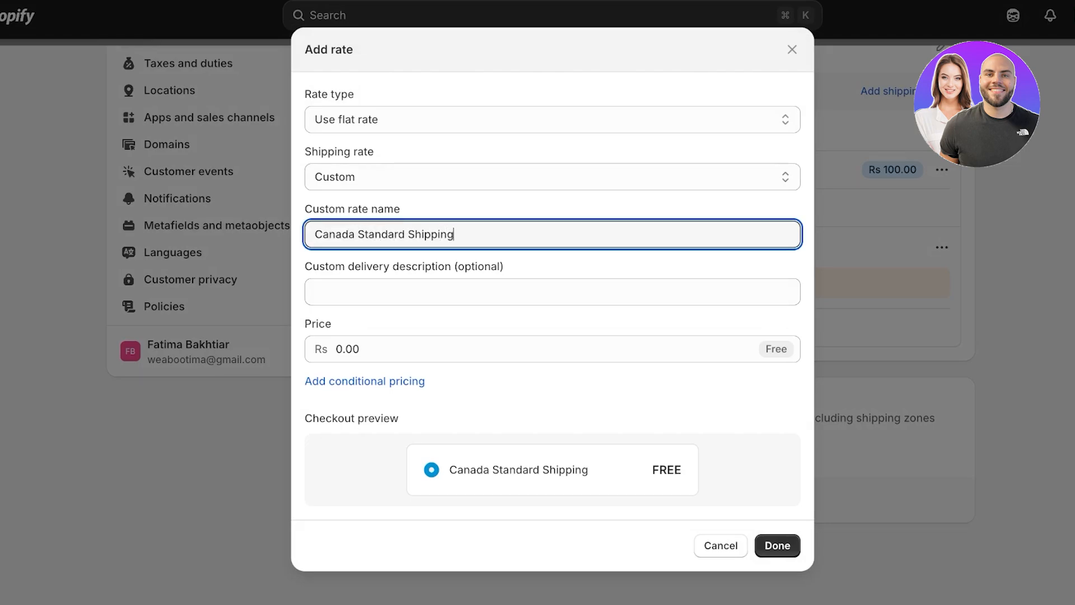
Set the Canada Standard Shipping rate's price to Rs 100 and add the rate to the International zone.
{"action": "left_click", "coordinate": [359, 349]}
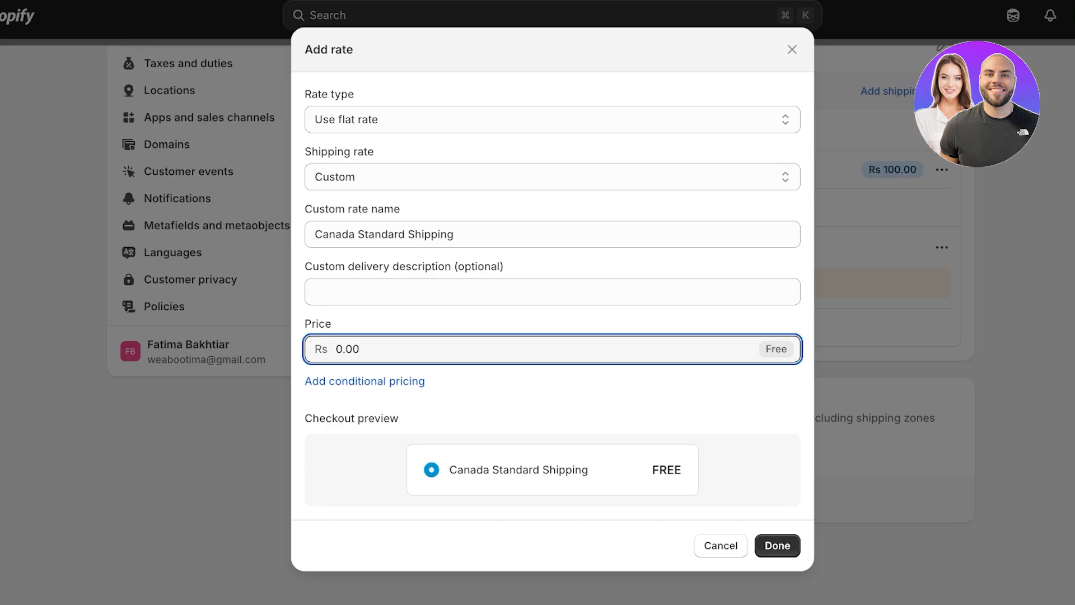
{"action": "key", "text": "BackSpace"}
{"action": "key", "text": "BackSpace"}
{"action": "key", "text": "BackSpace"}
{"action": "key", "text": "BackSpace"}
{"action": "type", "text": "100"}
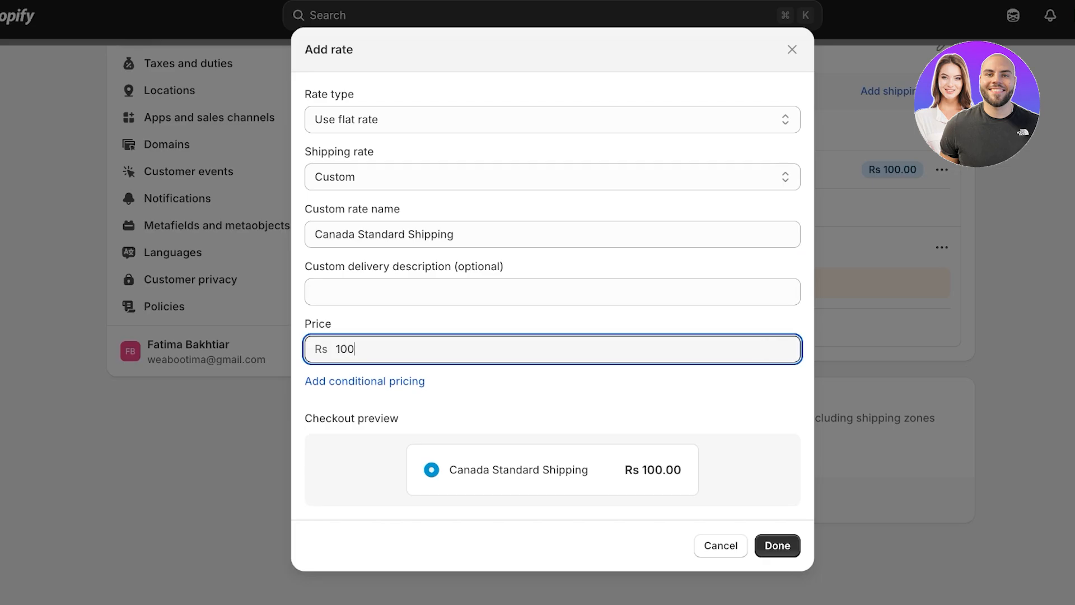
{"action": "key", "text": "Return"}
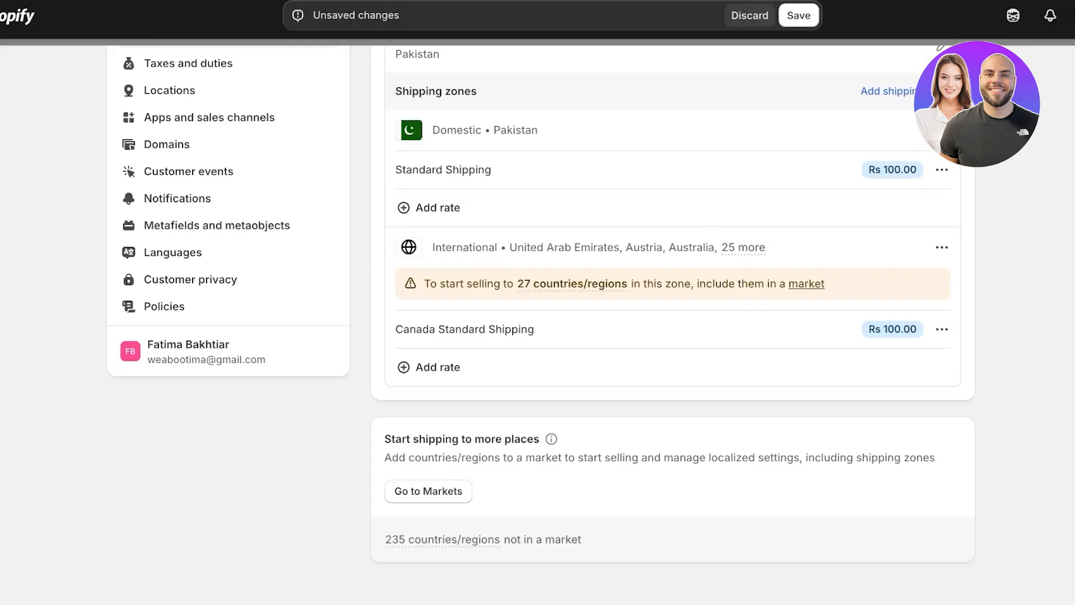
Check the International zone's options and included countries, and save the general profile.
{"action": "scroll", "coordinate": [941, 269], "scroll_direction": "up", "scroll_amount": 1}
{"action": "left_click", "coordinate": [941, 283]}
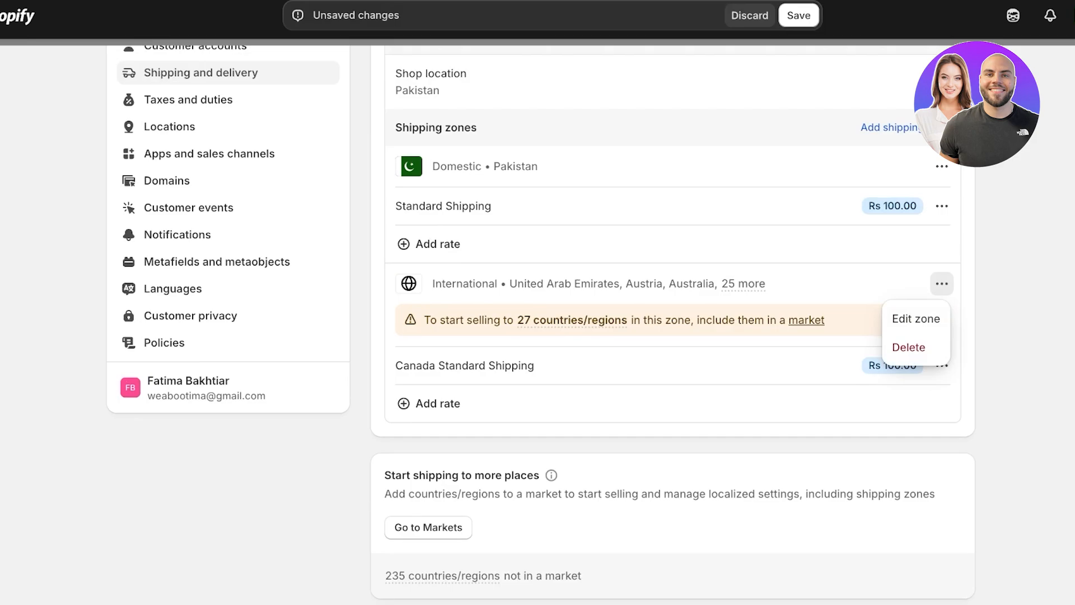
{"action": "key", "text": "Escape"}
{"action": "scroll", "coordinate": [541, 323], "scroll_direction": "up", "scroll_amount": 1}
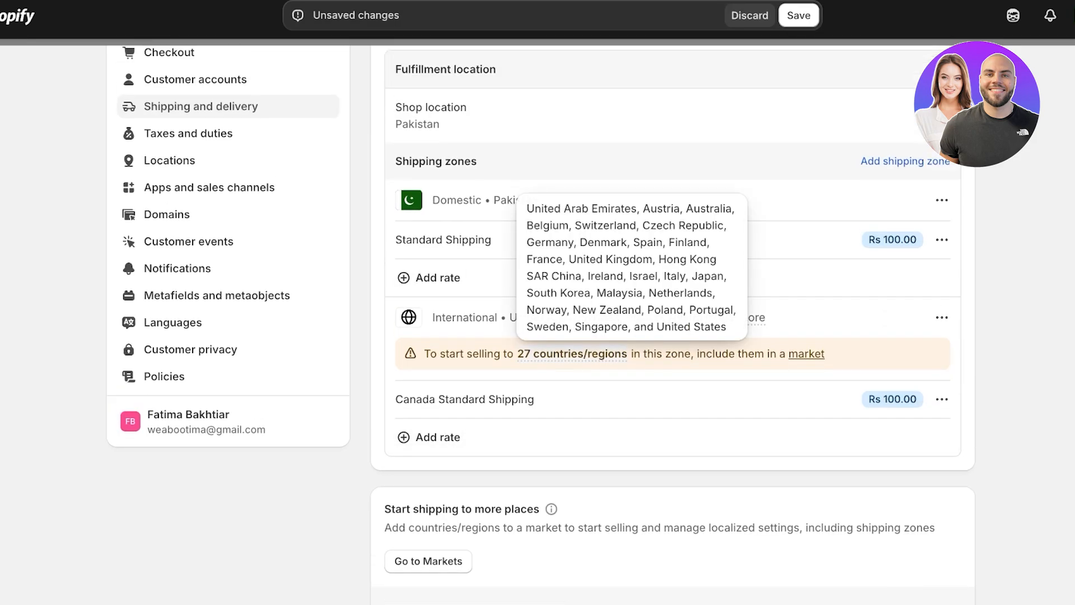
{"action": "left_click", "coordinate": [798, 15]}
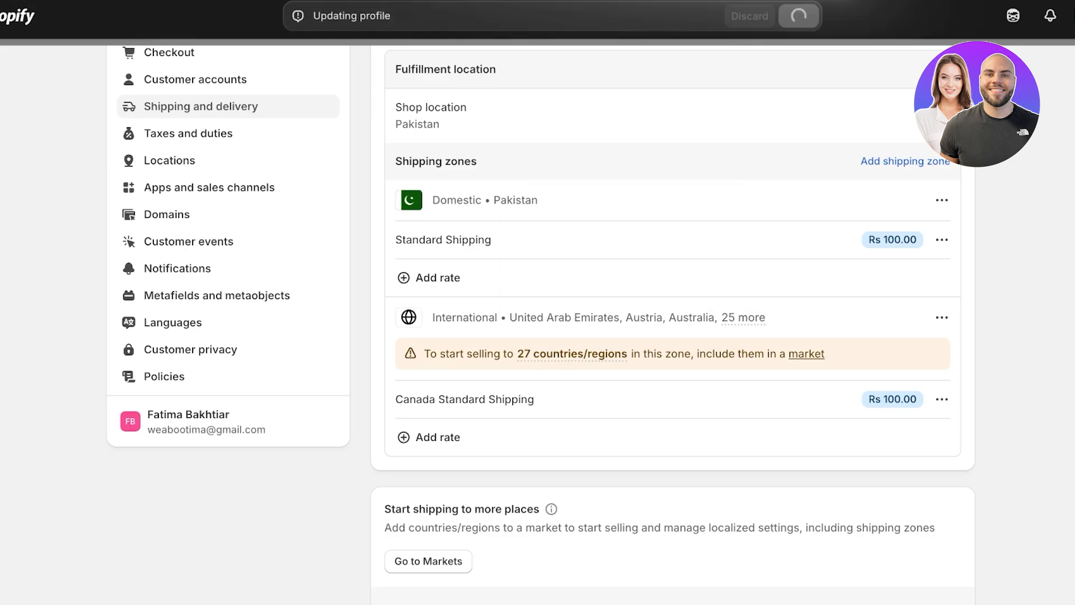
Check which countries a new shipping zone offers, cancel it, then reload the general profile and leave the settings.
{"action": "left_click", "coordinate": [905, 161]}
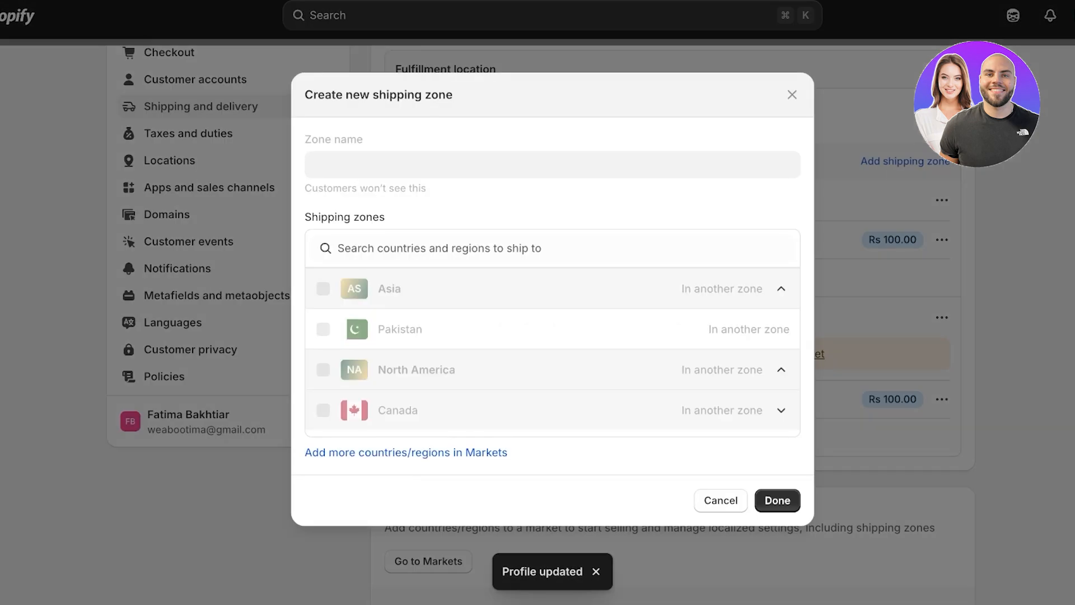
{"action": "left_click", "coordinate": [720, 500]}
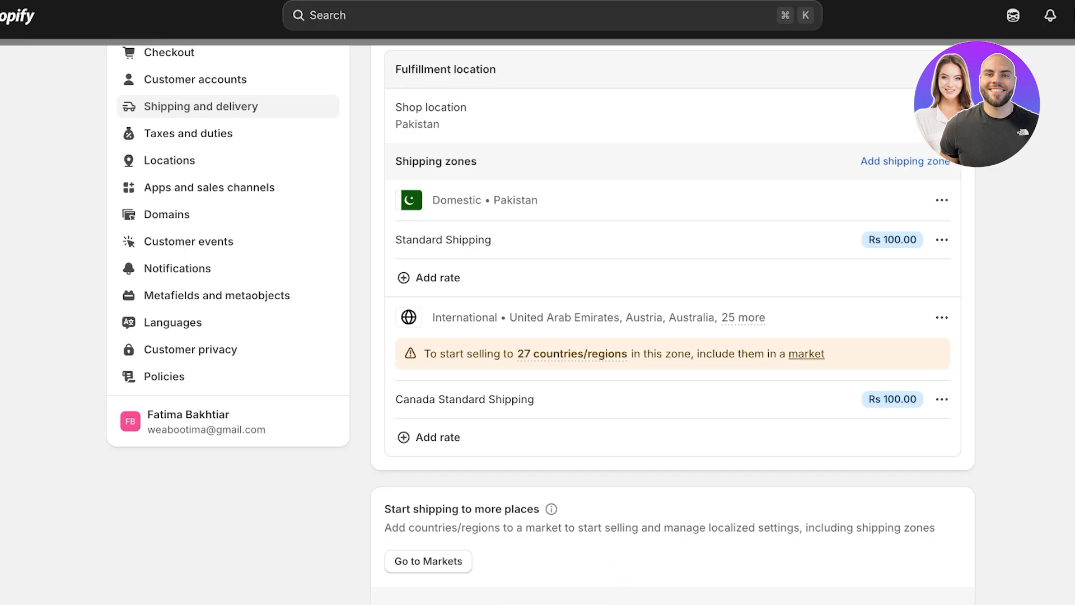
{"action": "key", "text": "super+r"}
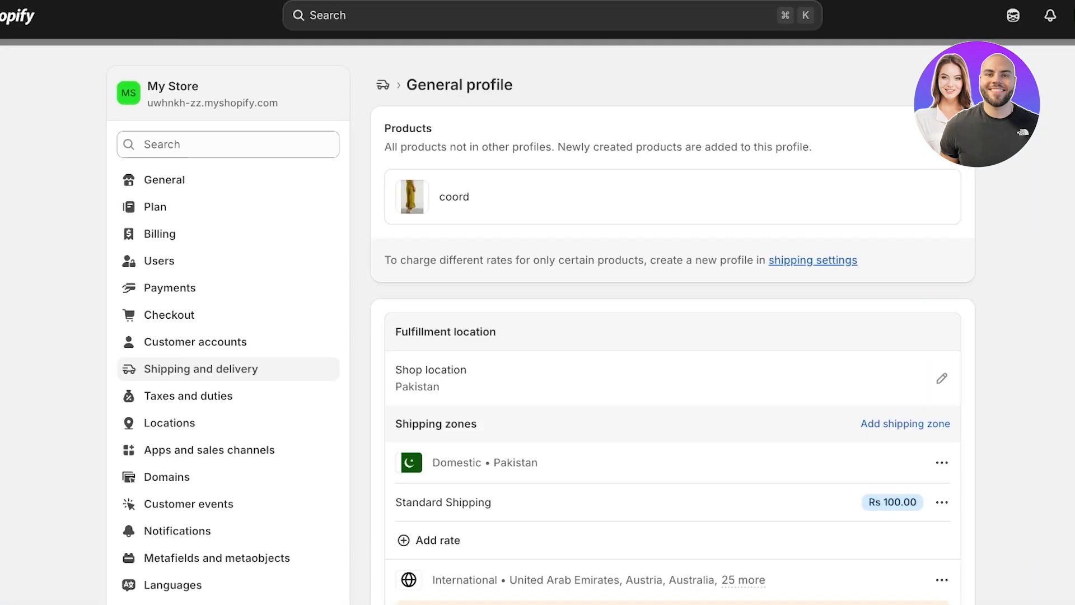
{"action": "scroll", "coordinate": [541, 331], "scroll_direction": "down", "scroll_amount": 10}
{"action": "key", "text": "Escape"}
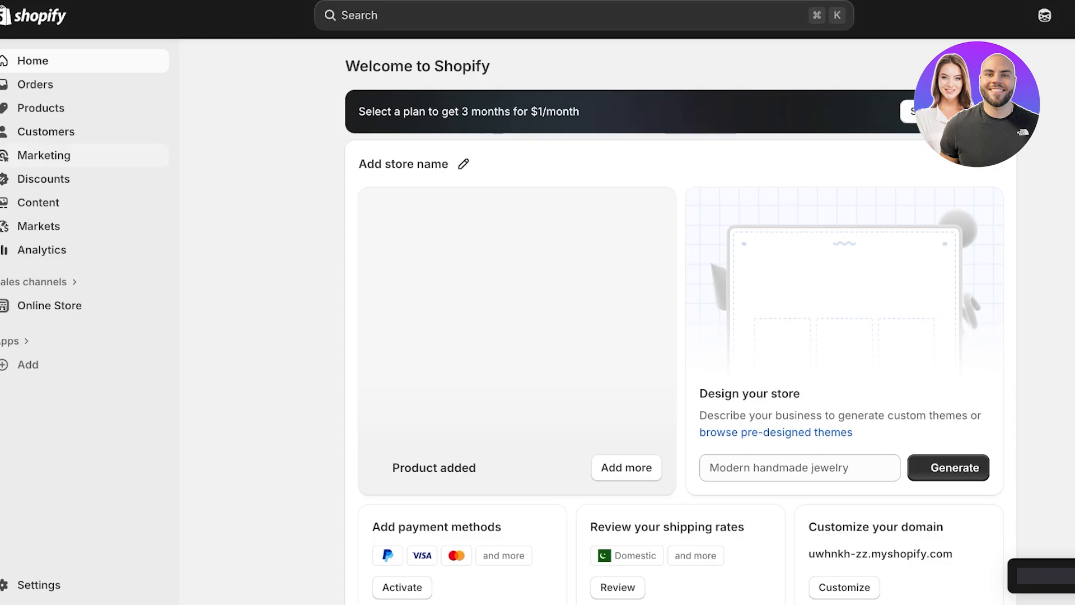
Open the Canada market's shipping rates and review its zones in the general shipping profile.
{"action": "left_click", "coordinate": [56, 227]}
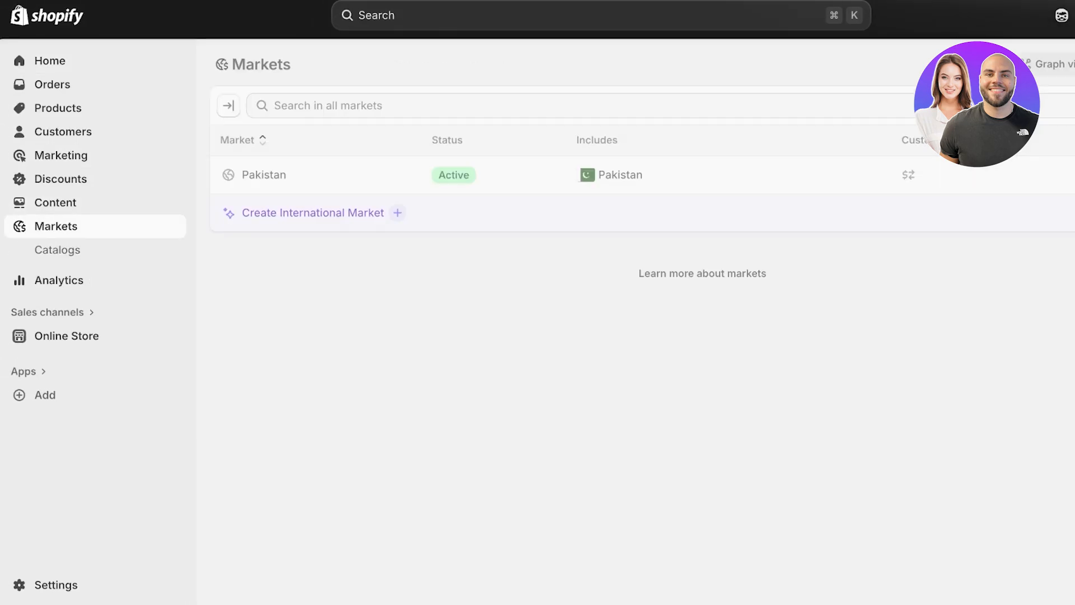
{"action": "left_click", "coordinate": [312, 212]}
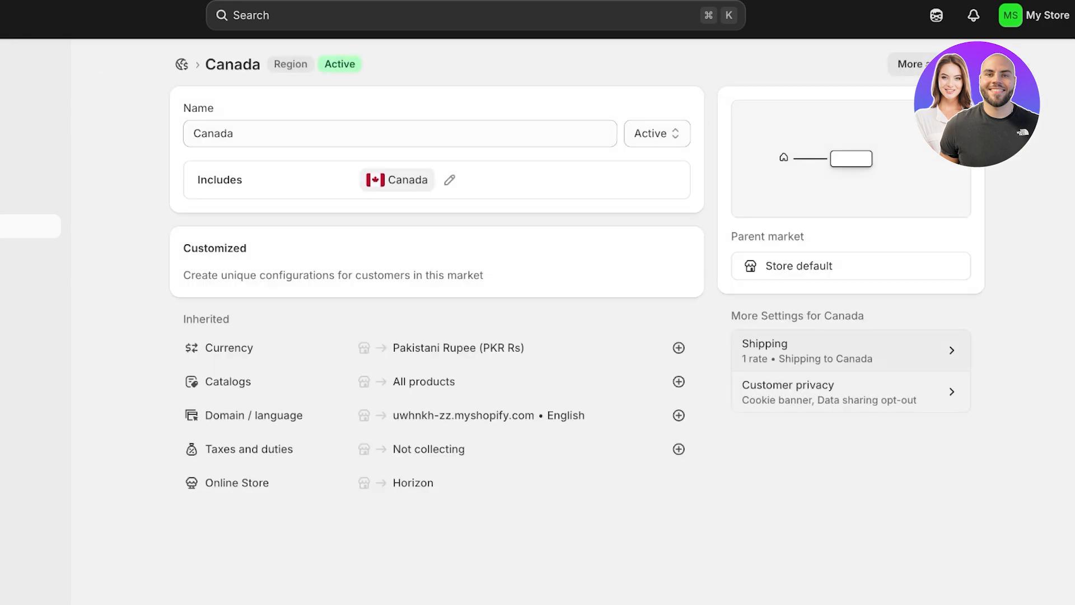
{"action": "left_click", "coordinate": [850, 351]}
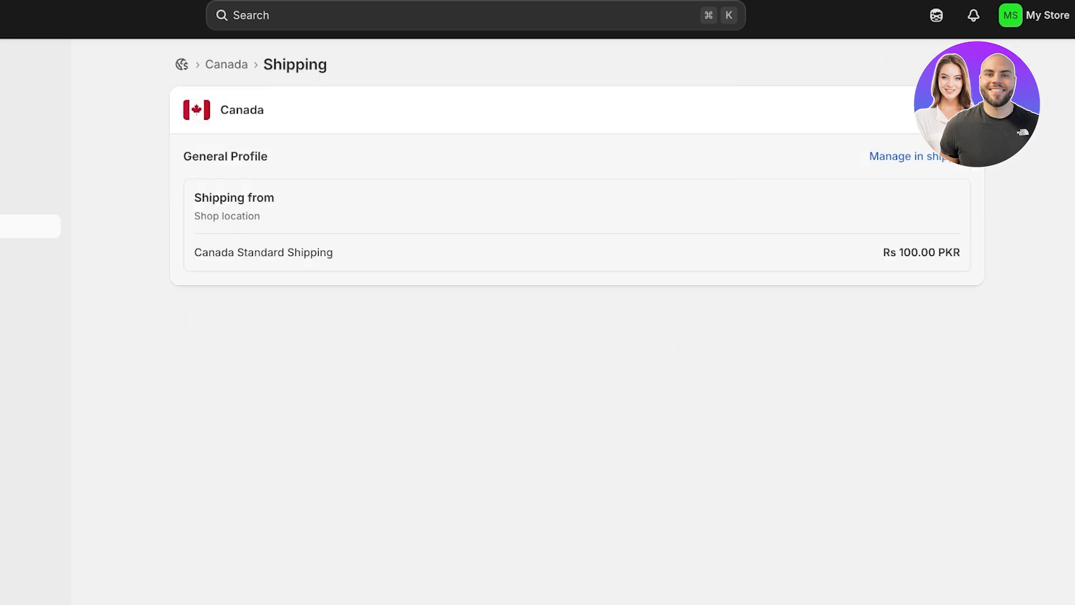
{"action": "left_click", "coordinate": [902, 157]}
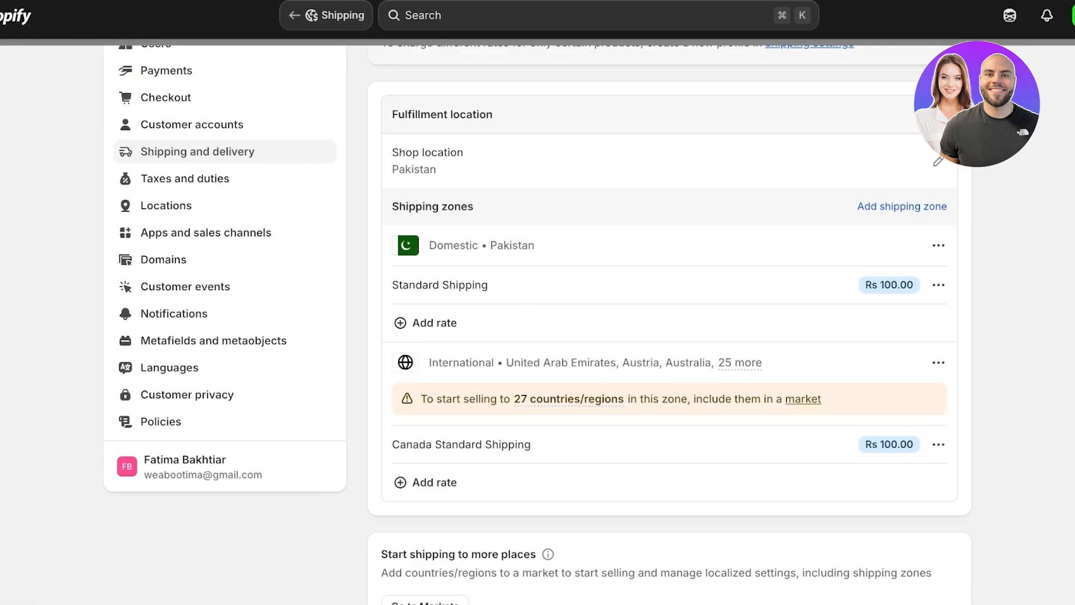
{"action": "scroll", "coordinate": [538, 322], "scroll_direction": "down", "scroll_amount": 3}
{"action": "scroll", "coordinate": [537, 322], "scroll_direction": "up", "scroll_amount": 4}
{"action": "scroll", "coordinate": [669, 336], "scroll_direction": "down", "scroll_amount": 4}
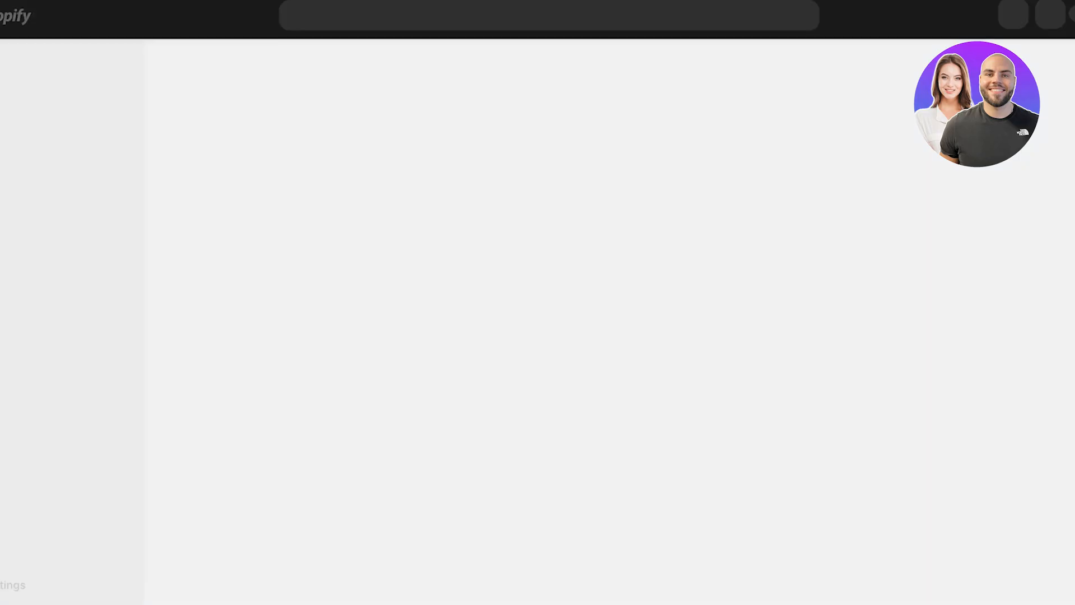
Start a new market and browse the regions available for its conditions.
{"action": "left_click", "coordinate": [1029, 65]}
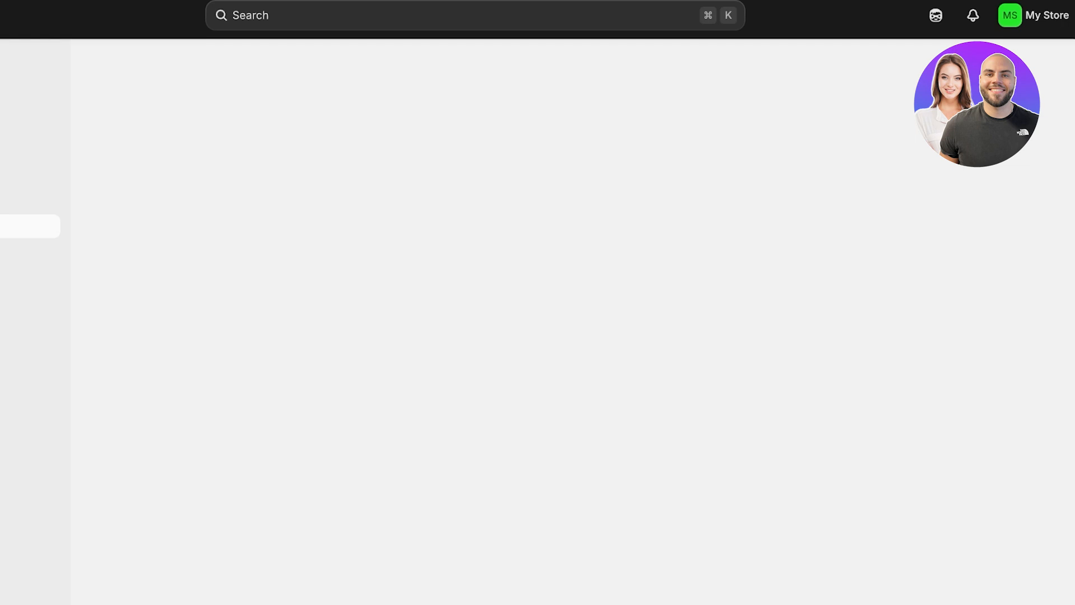
{"action": "left_click", "coordinate": [400, 134]}
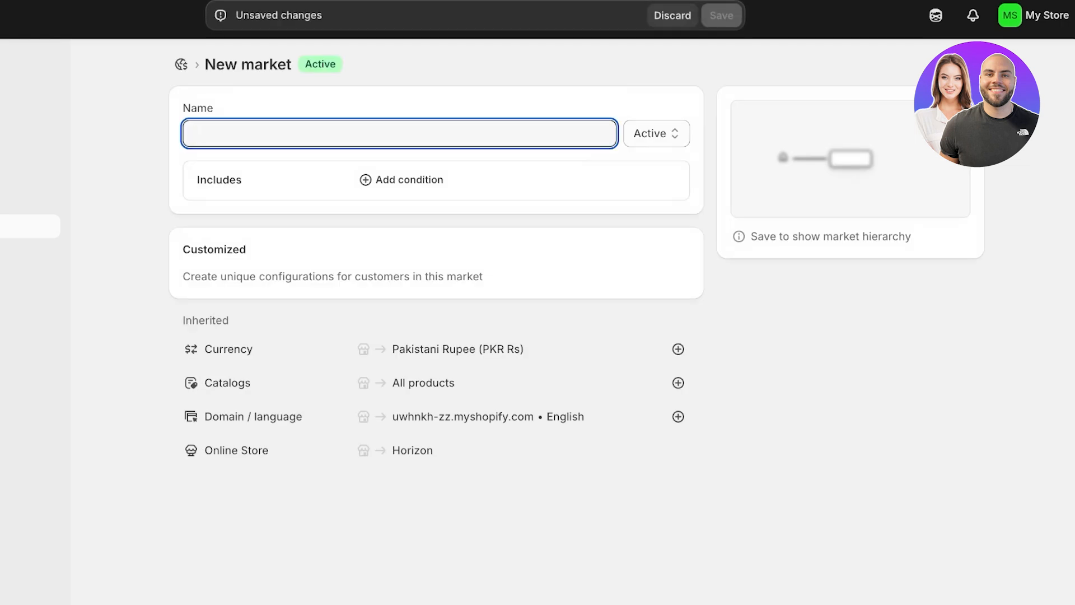
{"action": "left_click", "coordinate": [402, 179]}
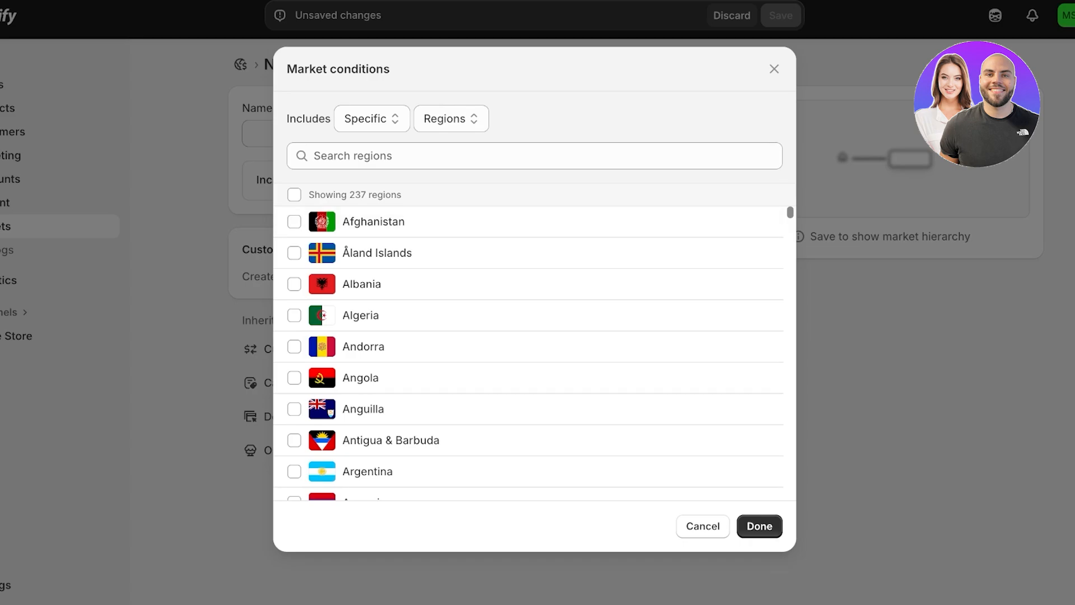
{"action": "scroll", "coordinate": [529, 353], "scroll_direction": "down", "scroll_amount": 20}
{"action": "scroll", "coordinate": [528, 353], "scroll_direction": "down", "scroll_amount": 20}
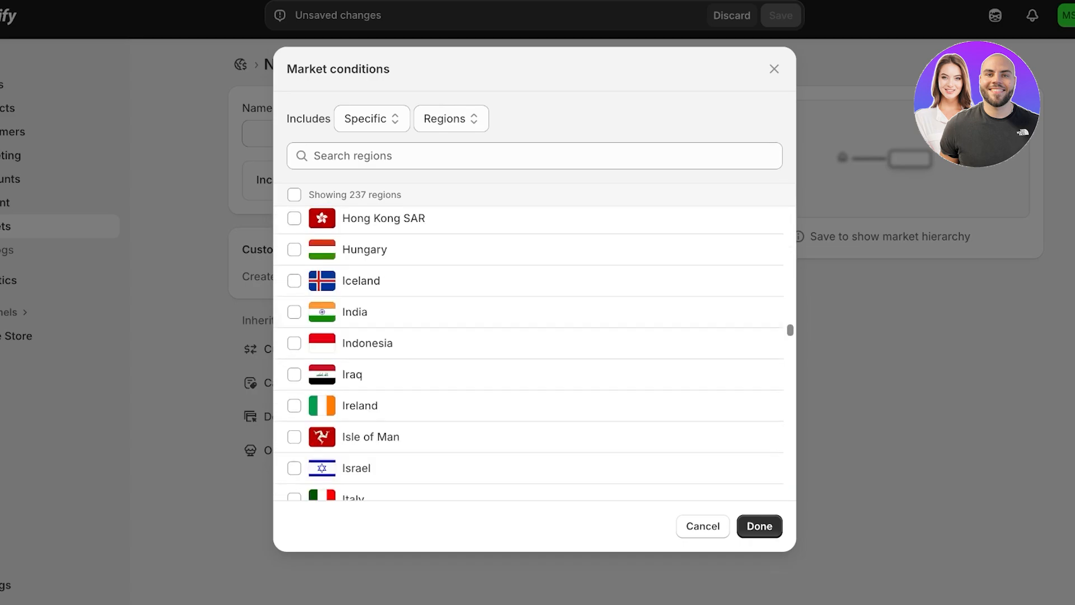
Try POS locations as the market condition type and return it to Regions.
{"action": "left_click", "coordinate": [372, 119]}
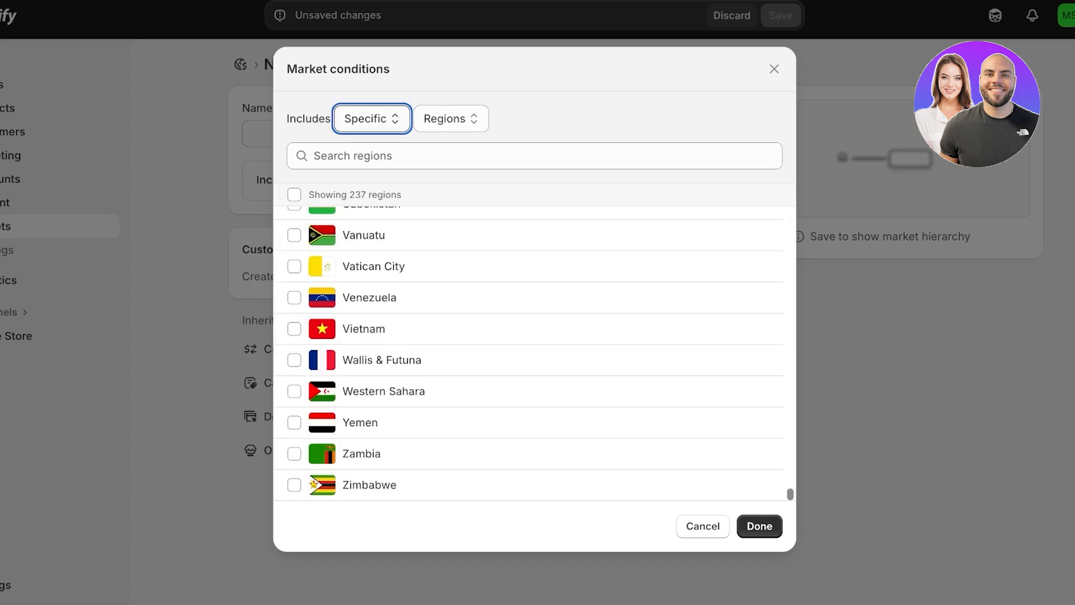
{"action": "left_click", "coordinate": [361, 119]}
{"action": "left_click", "coordinate": [361, 120]}
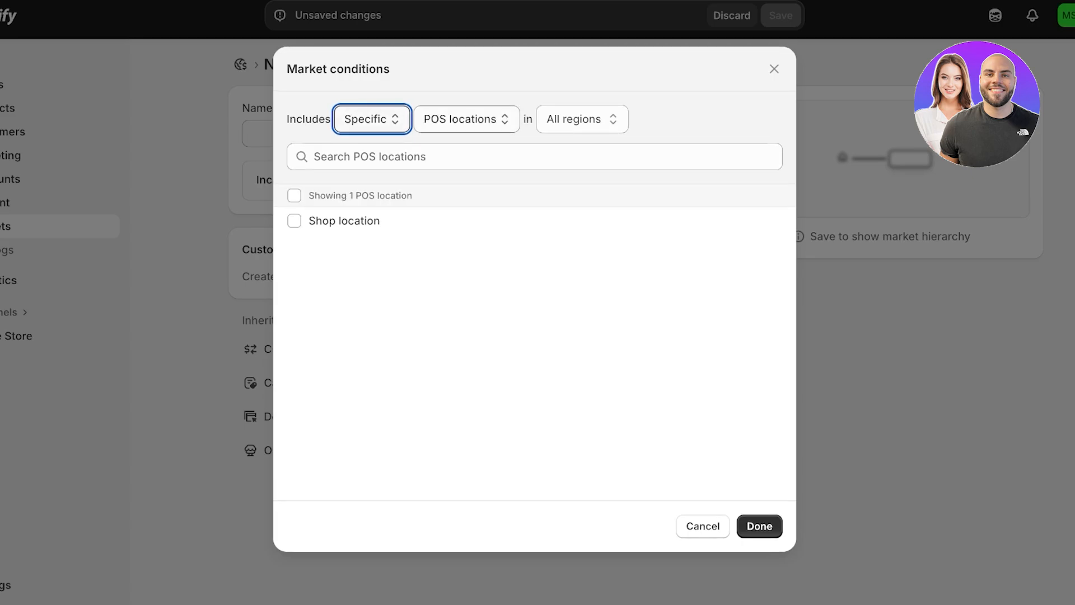
{"action": "left_click", "coordinate": [466, 118]}
{"action": "left_click", "coordinate": [451, 119]}
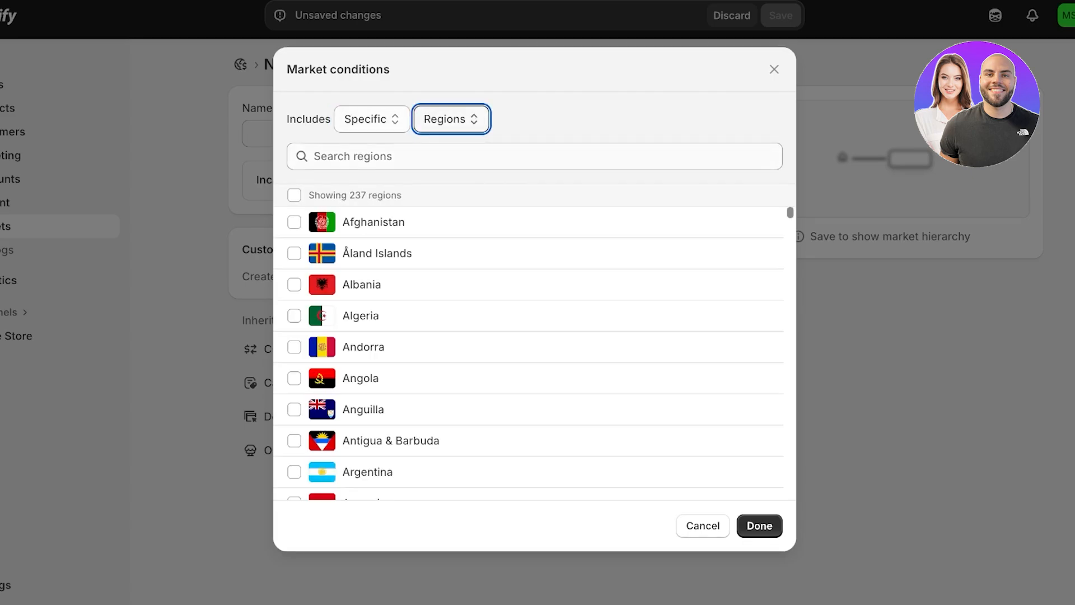
Search the market regions for "eu", clear the search, and abandon the new market for the Home page.
{"action": "left_click", "coordinate": [451, 156]}
{"action": "type", "text": "eun"}
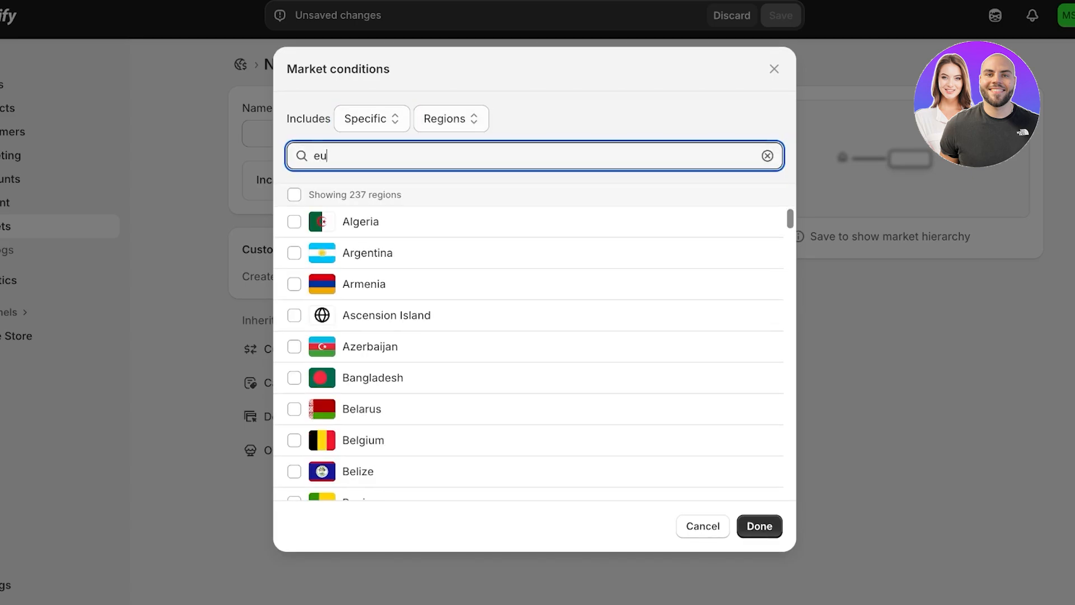
{"action": "key", "text": "BackSpace"}
{"action": "key", "text": "BackSpace"}
{"action": "key", "text": "BackSpace"}
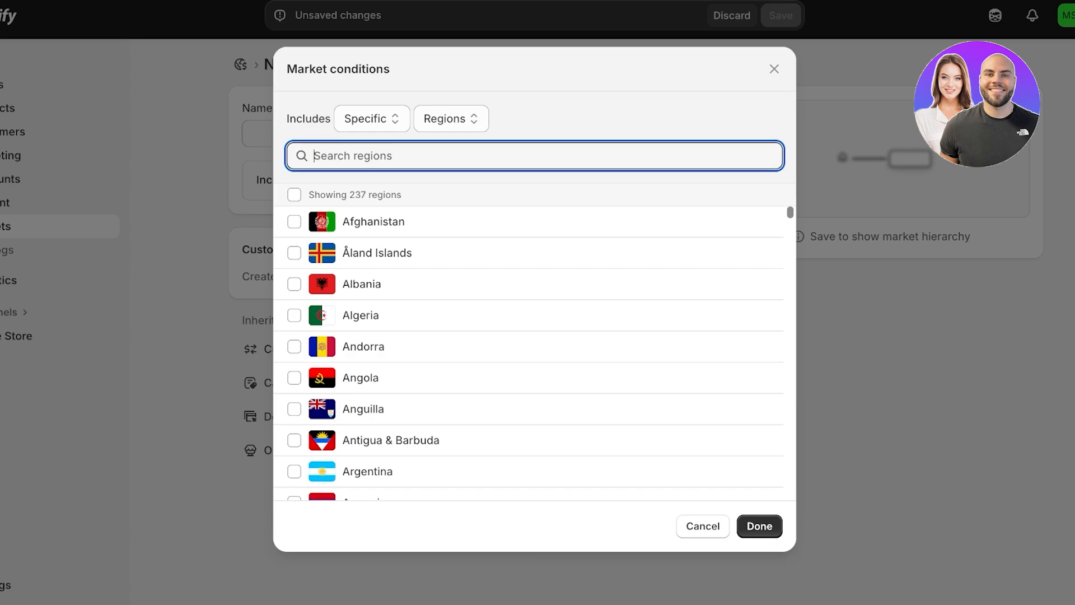
{"action": "left_click", "coordinate": [774, 69]}
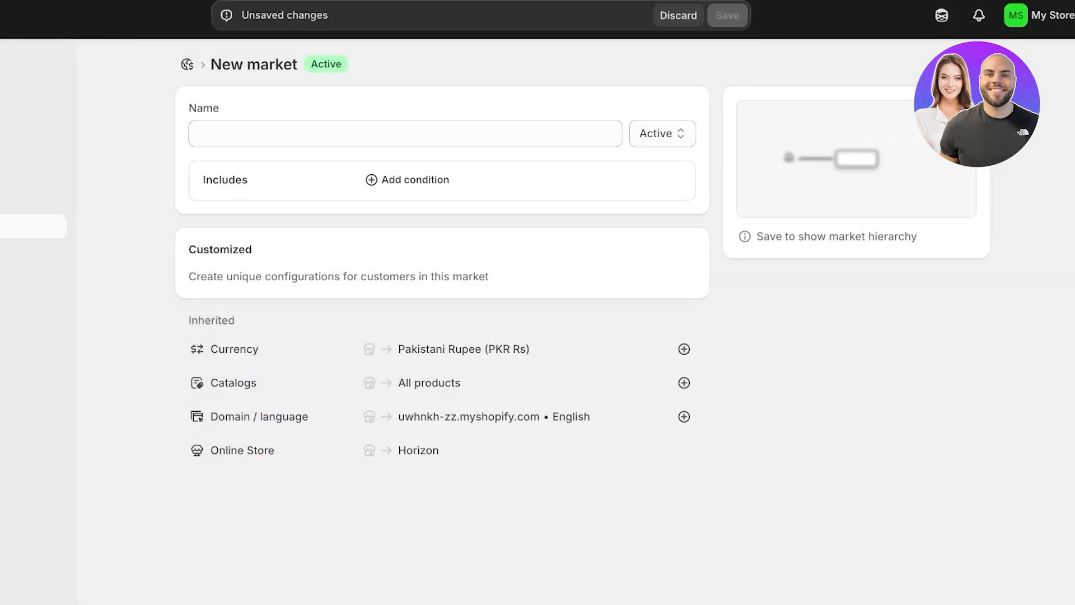
{"action": "left_click", "coordinate": [33, 60]}
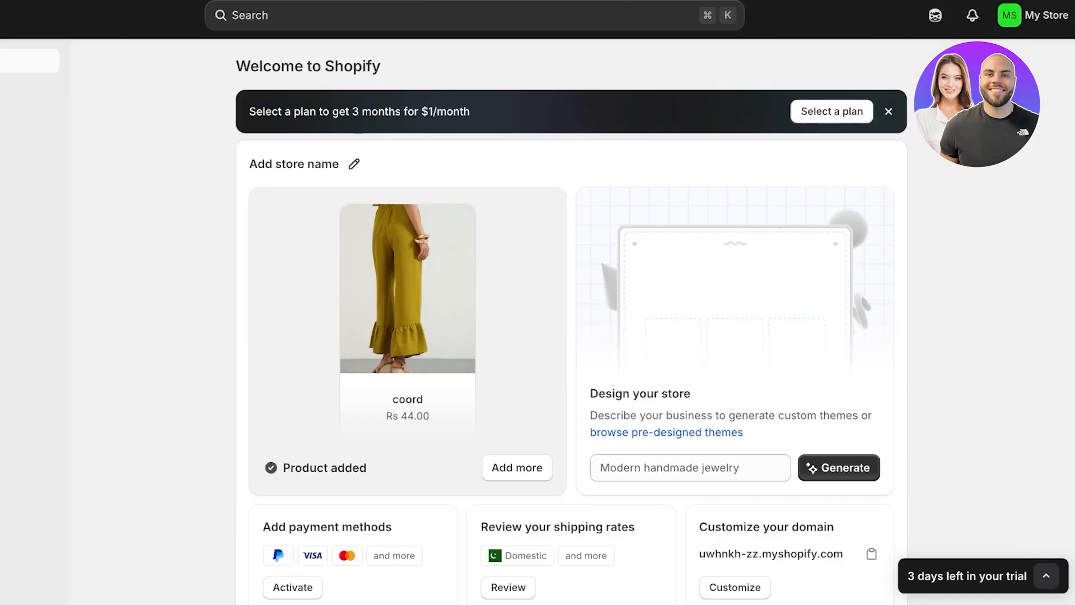
Review the Shipping and delivery settings and the tax regions in the Taxes and duties settings.
{"action": "left_click", "coordinate": [29, 584]}
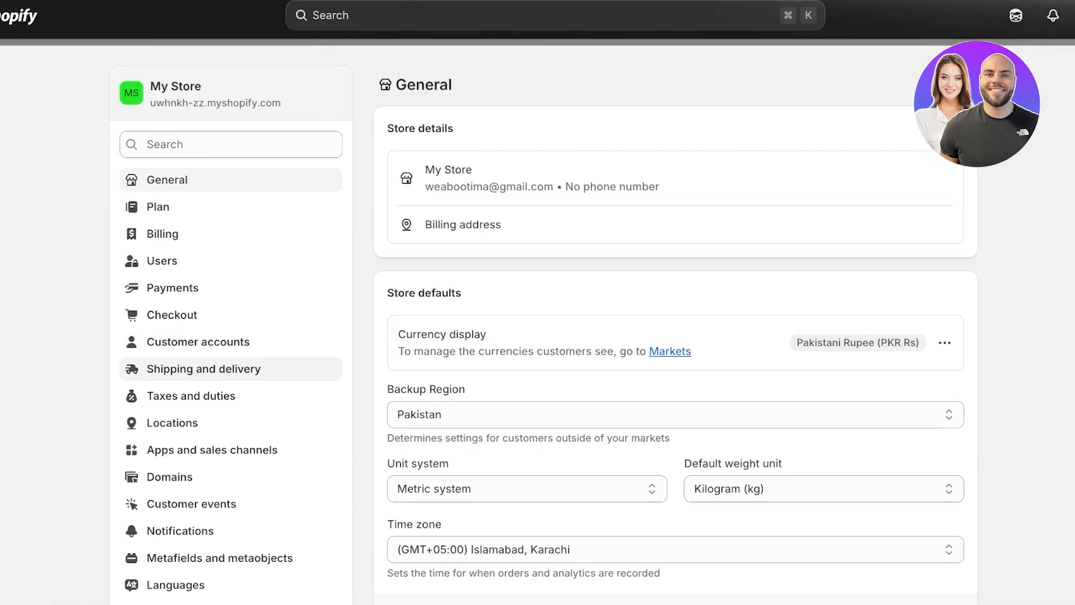
{"action": "left_click", "coordinate": [204, 369]}
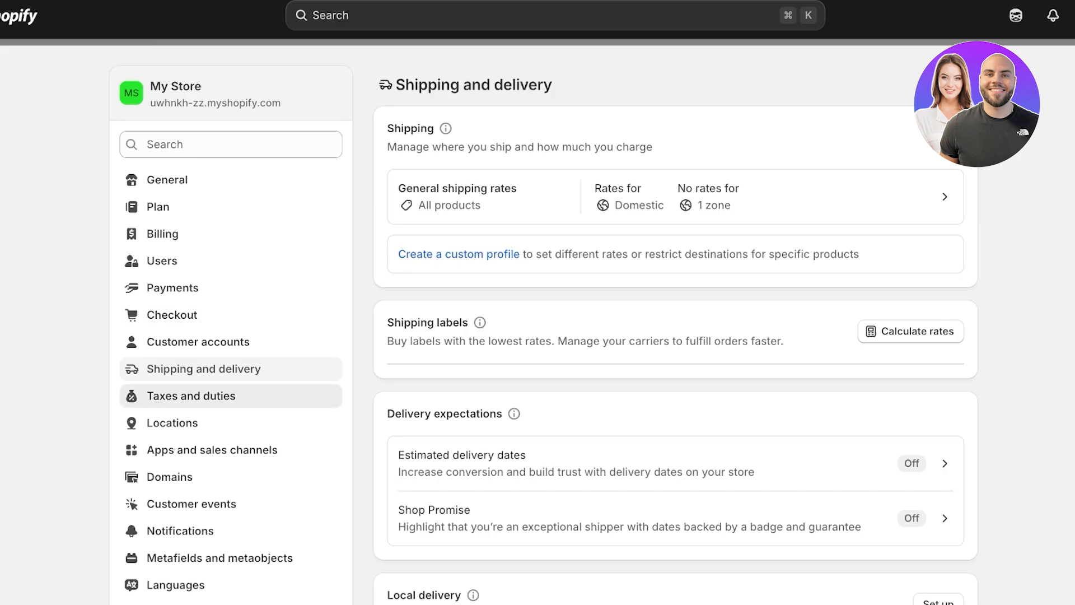
{"action": "left_click", "coordinate": [191, 395]}
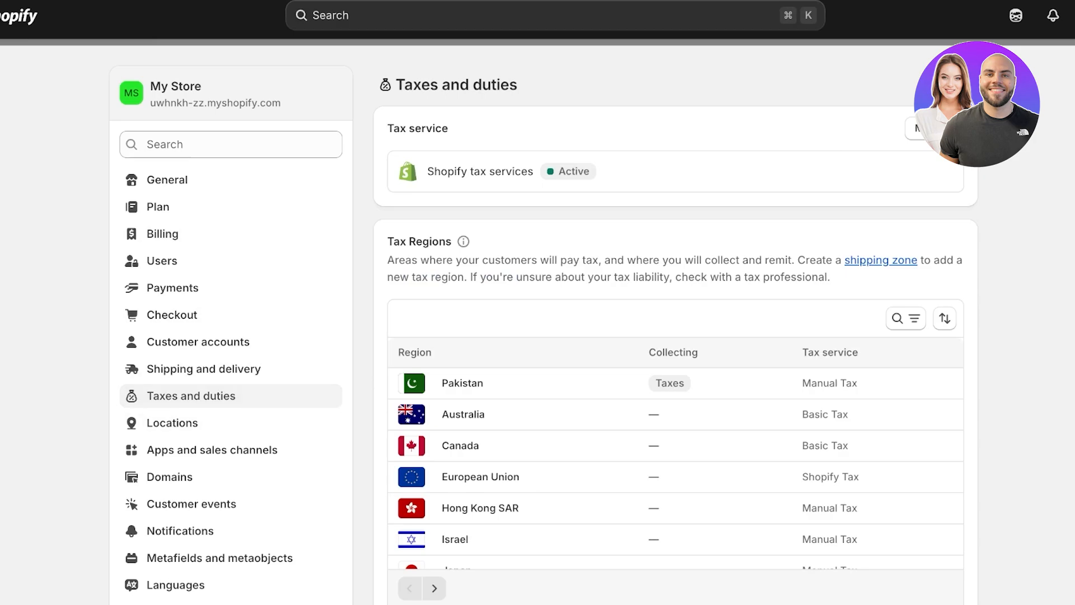
{"action": "scroll", "coordinate": [672, 414], "scroll_direction": "down", "scroll_amount": 4}
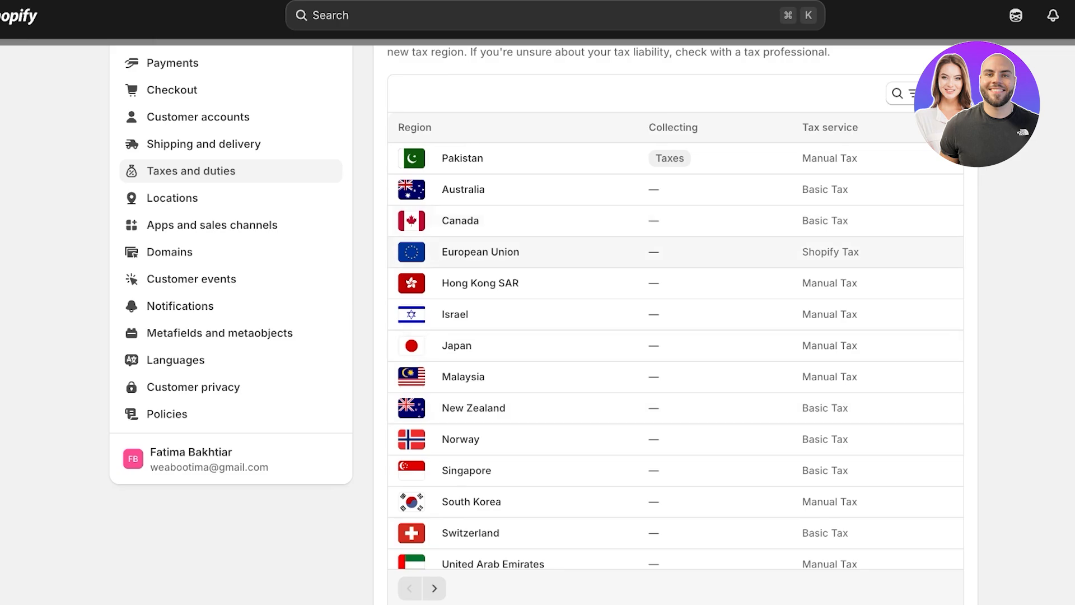
Open Canada's tax settings and check the shipping override form without adding an override.
{"action": "left_click", "coordinate": [460, 220]}
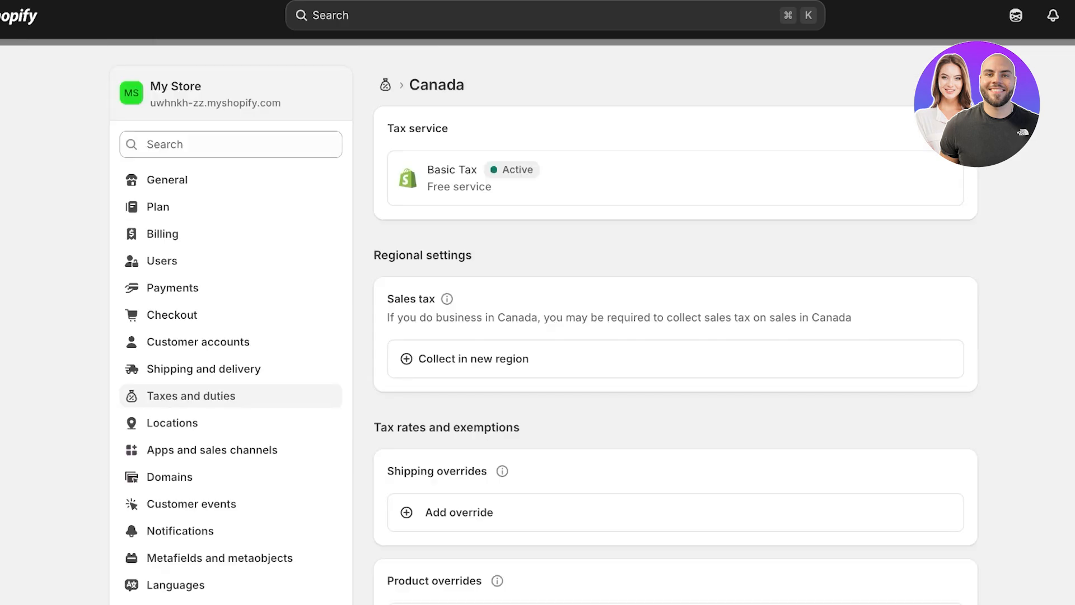
{"action": "scroll", "coordinate": [672, 309], "scroll_direction": "down", "scroll_amount": 4}
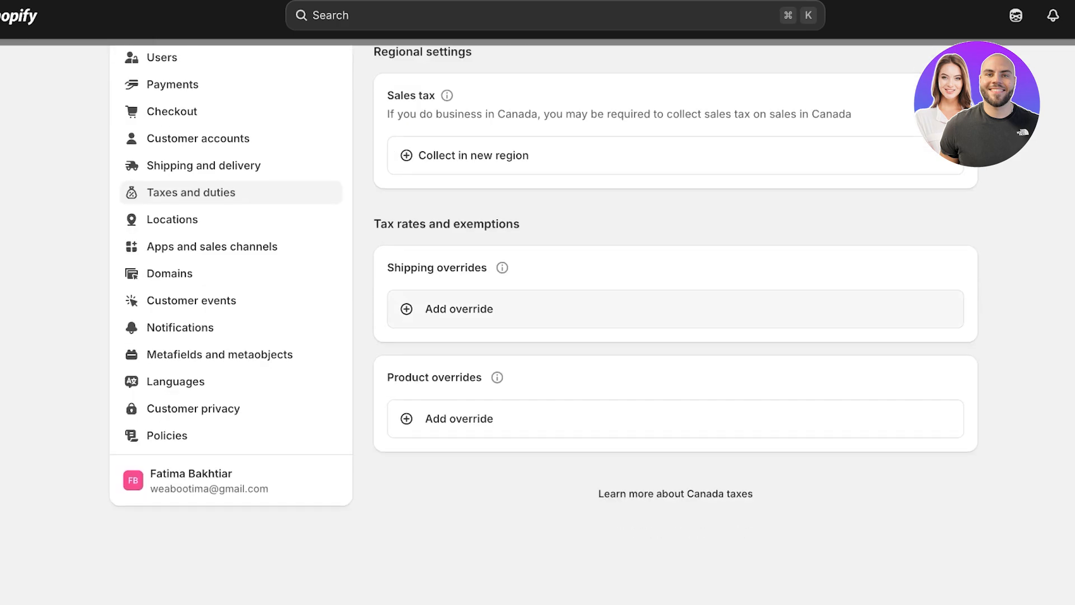
{"action": "left_click", "coordinate": [459, 308]}
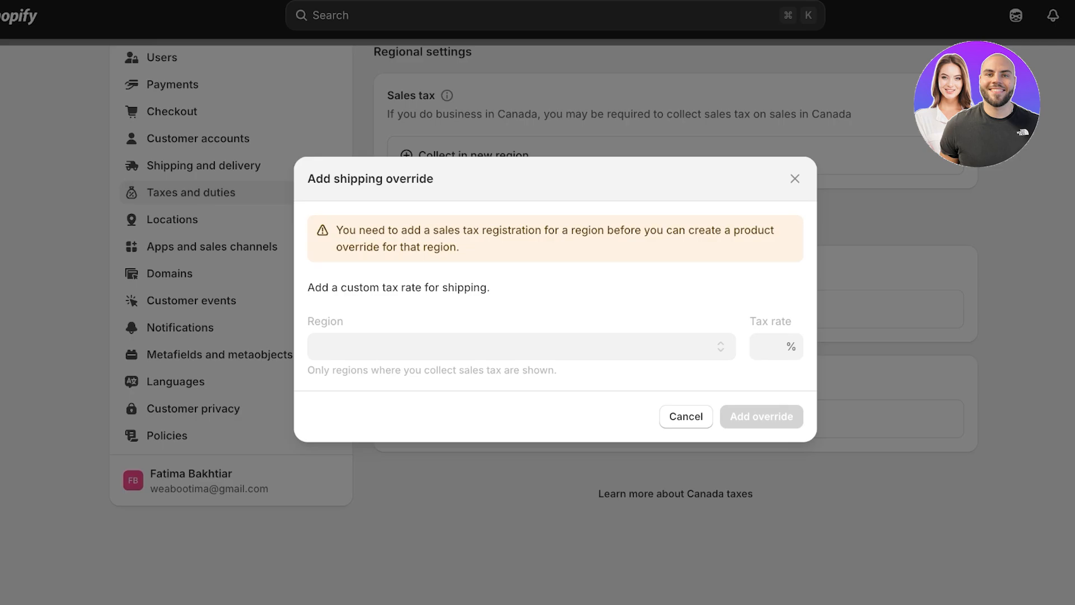
{"action": "left_click", "coordinate": [794, 178]}
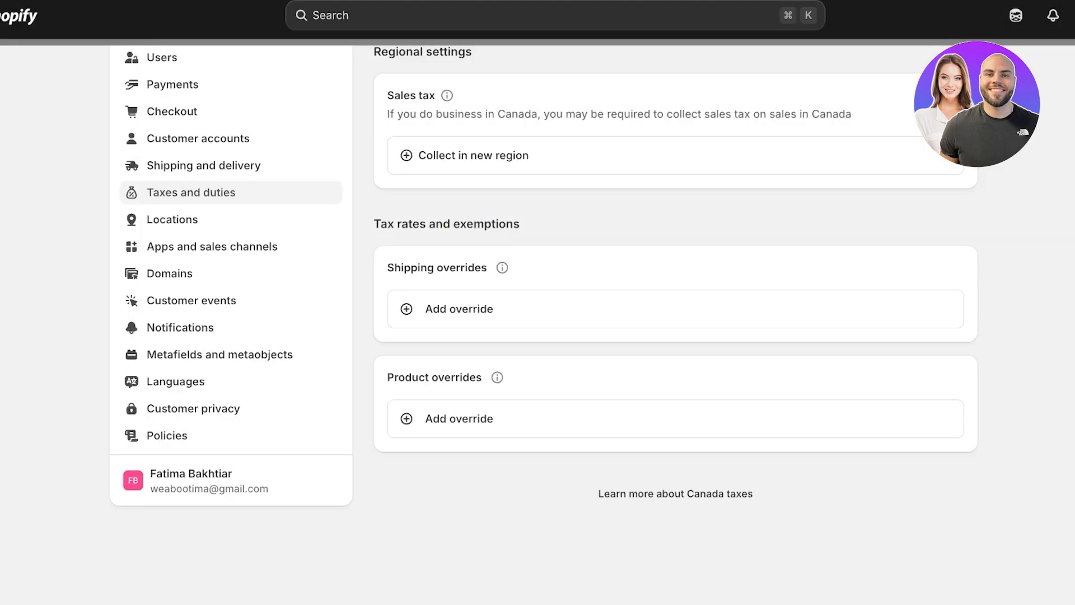
Try out sales tax collection for Alberta (GST) in Canada's tax settings and close the form without applying it.
{"action": "scroll", "coordinate": [543, 284], "scroll_direction": "up", "scroll_amount": 1}
{"action": "left_click", "coordinate": [473, 185]}
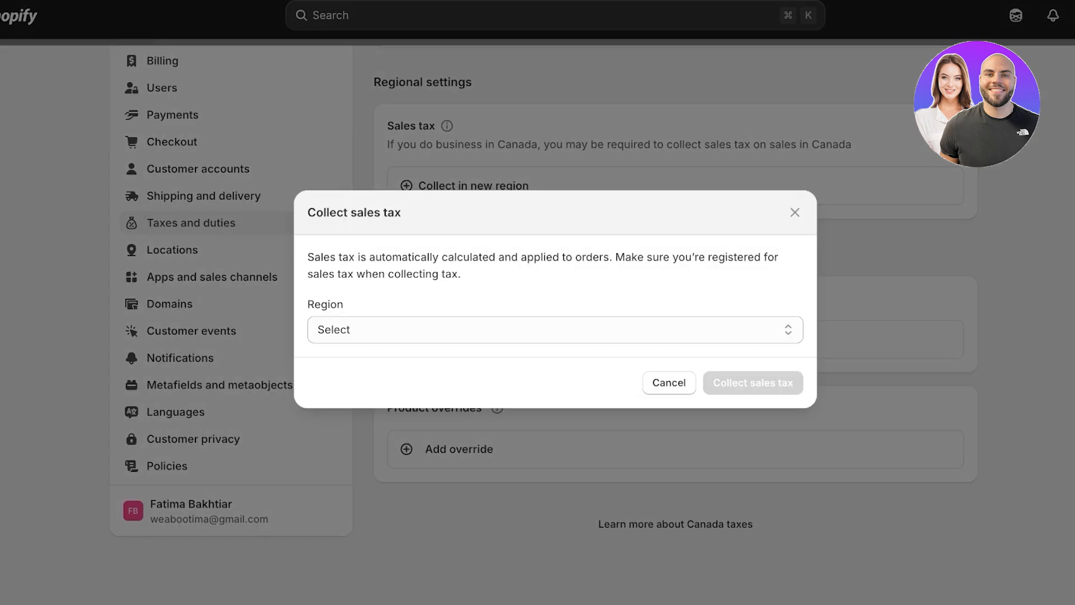
{"action": "left_click", "coordinate": [555, 330]}
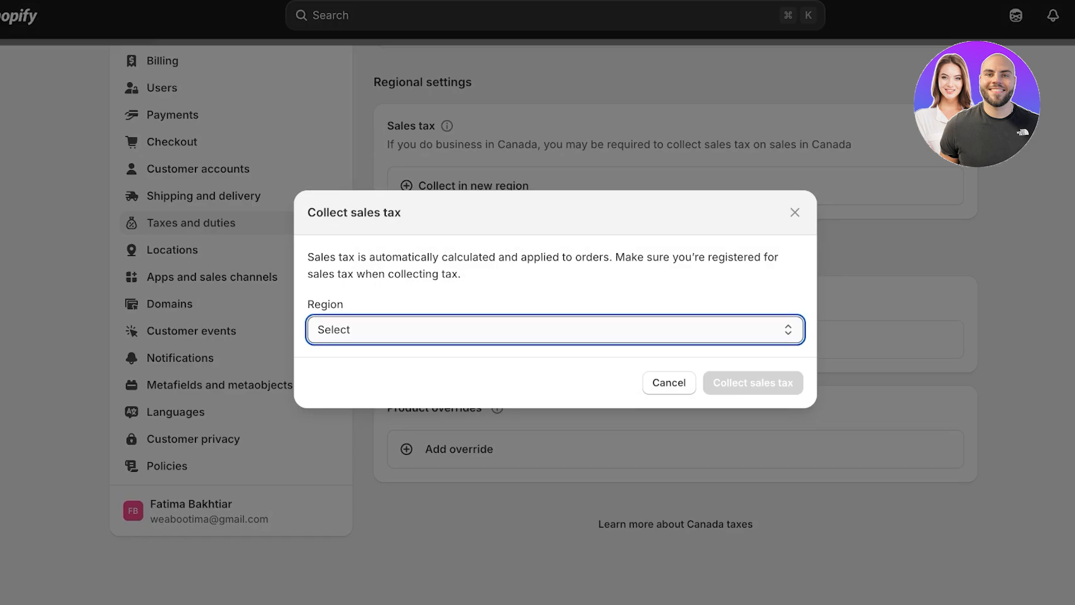
{"action": "left_click", "coordinate": [370, 349]}
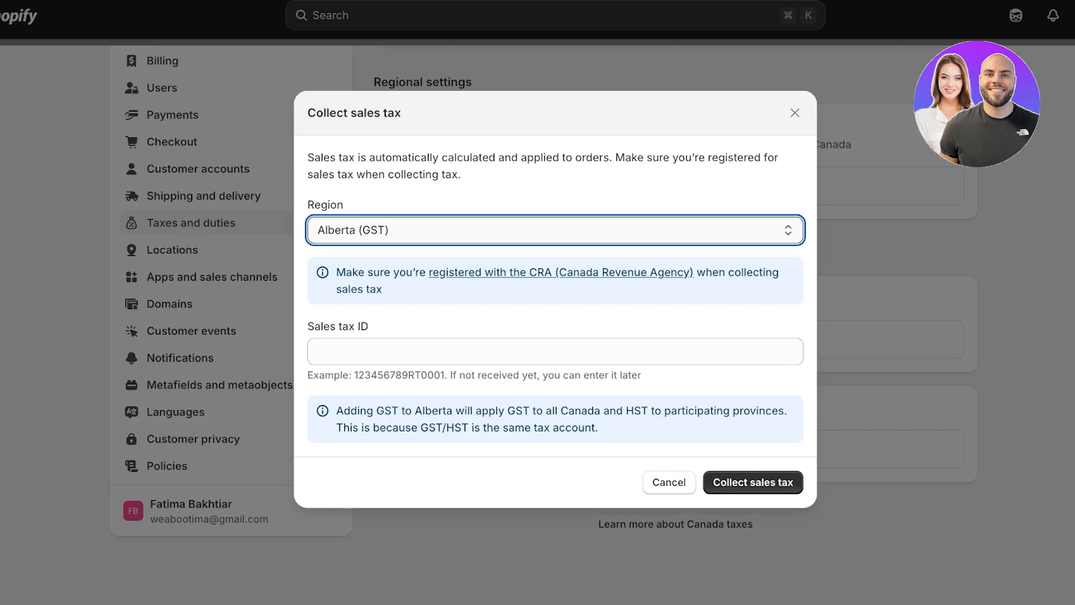
{"action": "left_click", "coordinate": [794, 113]}
Review Canada's tax service, sales tax and override sections, and leave the settings.
{"action": "scroll", "coordinate": [235, 176], "scroll_direction": "up", "scroll_amount": 3}
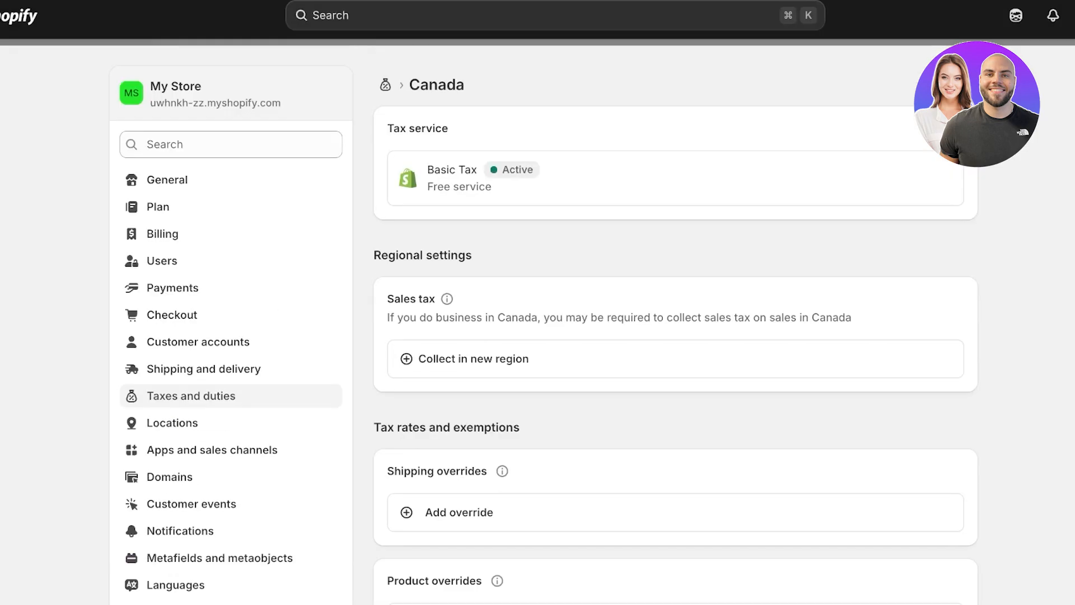
{"action": "scroll", "coordinate": [224, 468], "scroll_direction": "down", "scroll_amount": 3}
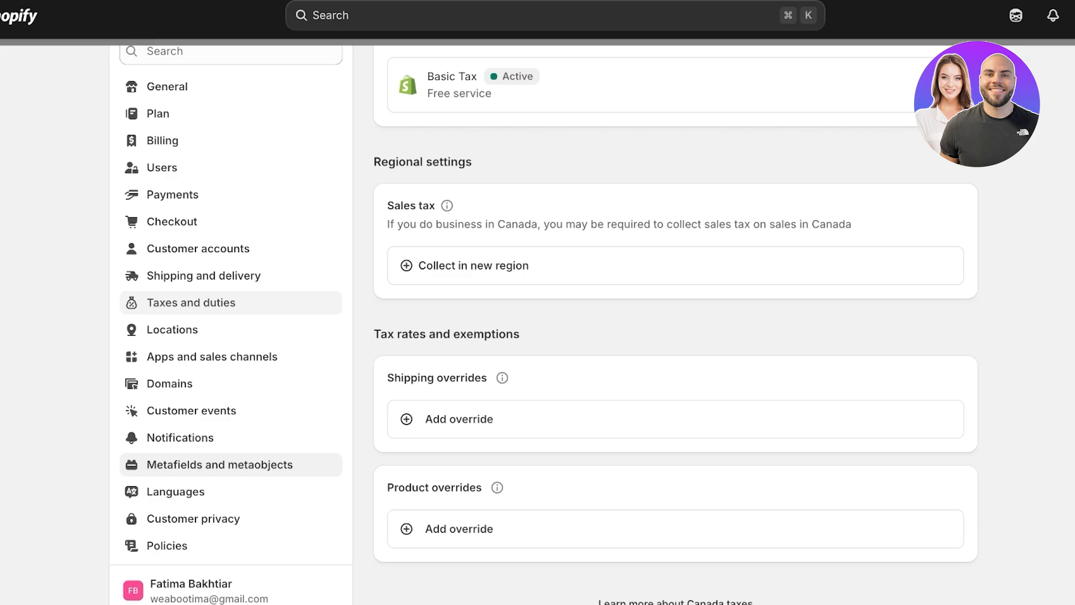
{"action": "scroll", "coordinate": [224, 464], "scroll_direction": "up", "scroll_amount": 3}
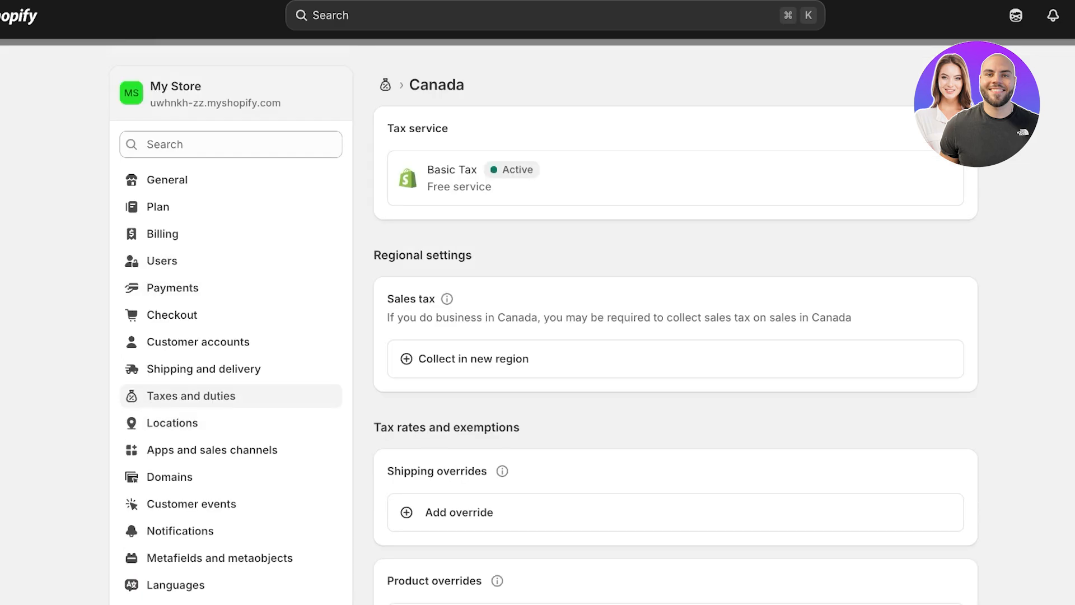
{"action": "key", "text": "Escape"}
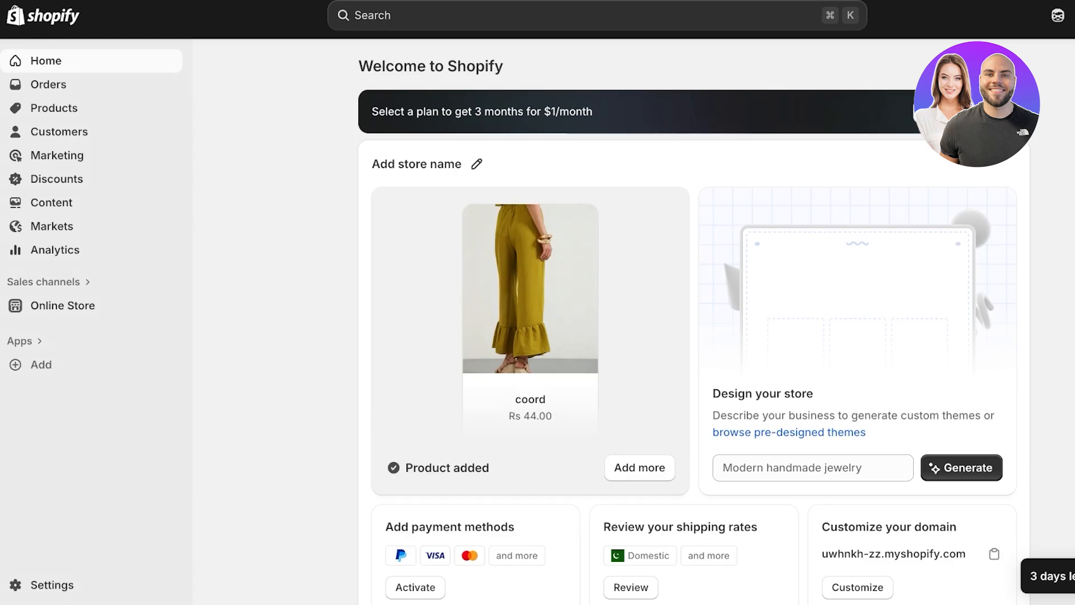
Review the store's General settings, from store details and defaults through order processing to store assets and resources.
{"action": "left_click", "coordinate": [52, 585]}
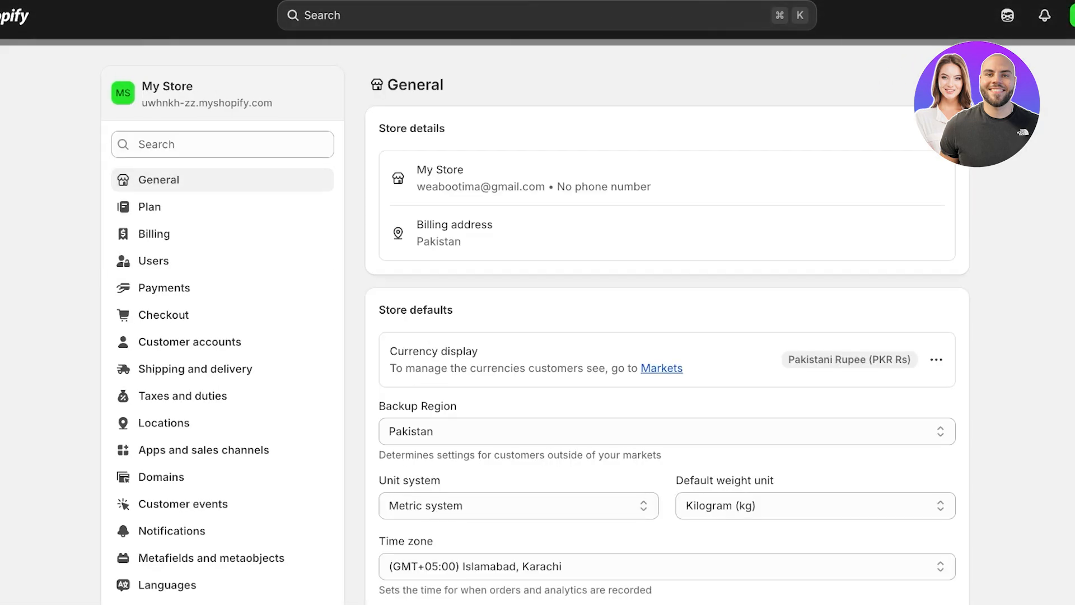
{"action": "scroll", "coordinate": [667, 324], "scroll_direction": "down", "scroll_amount": 12}
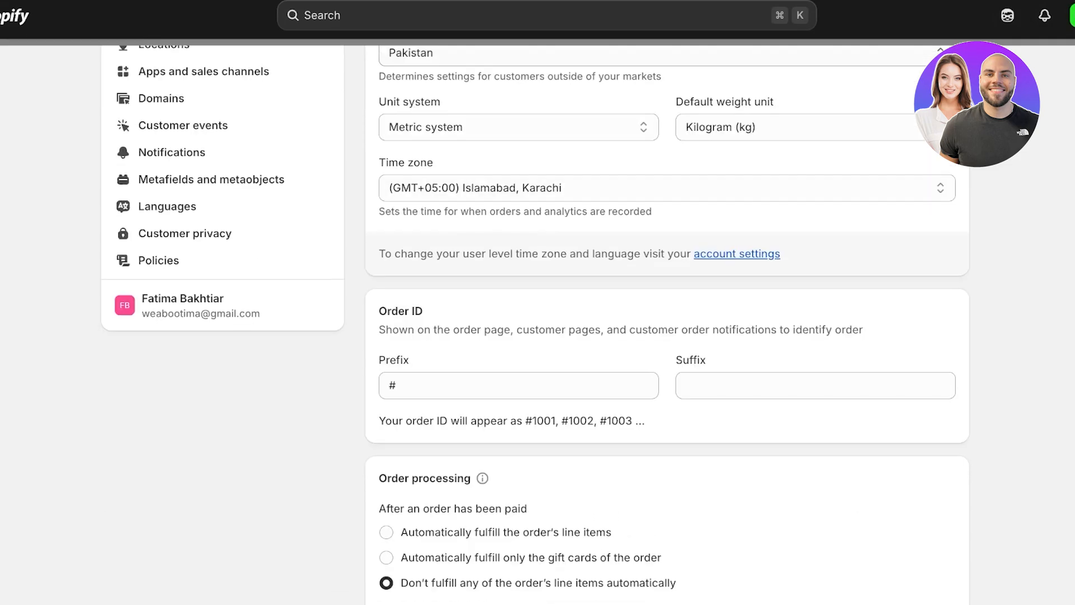
{"action": "scroll", "coordinate": [667, 324], "scroll_direction": "down", "scroll_amount": 3}
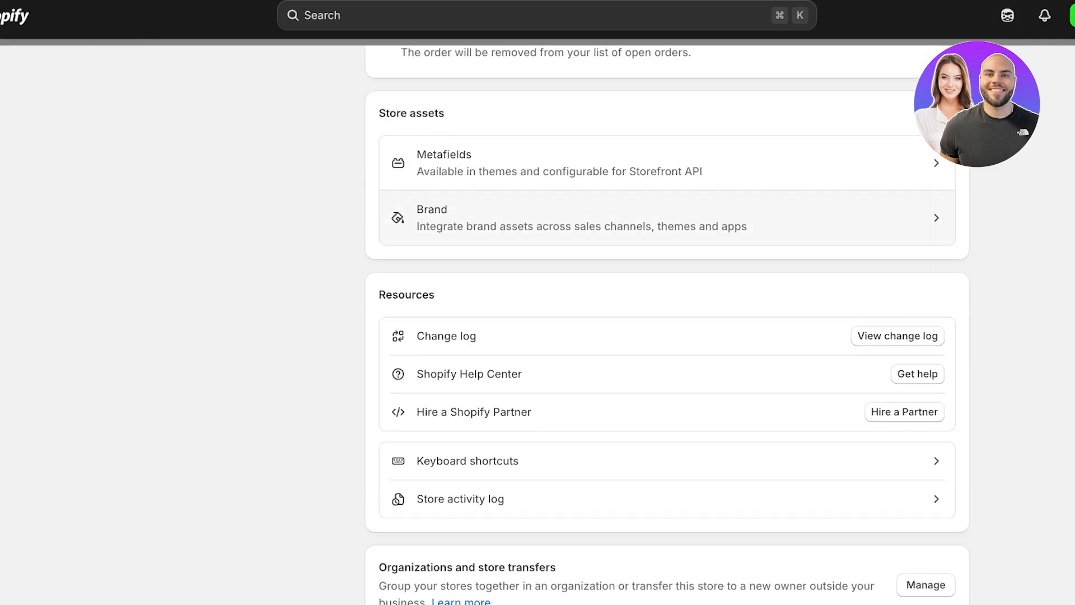
{"action": "scroll", "coordinate": [666, 324], "scroll_direction": "down", "scroll_amount": 3}
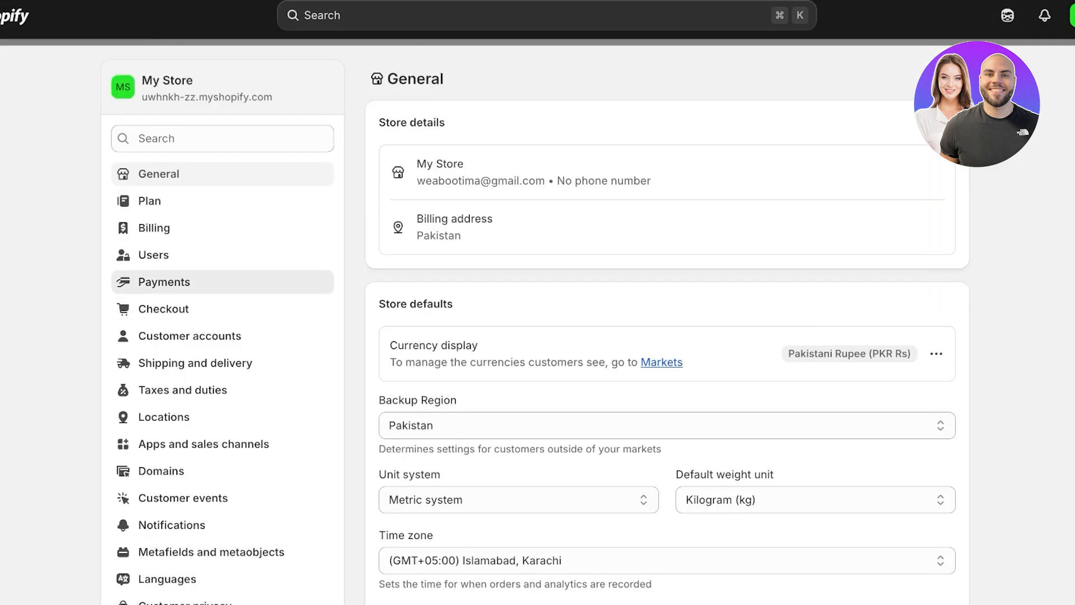
Look through the third-party payment providers available in the Payments settings without choosing one, and leave the settings.
{"action": "left_click", "coordinate": [164, 281]}
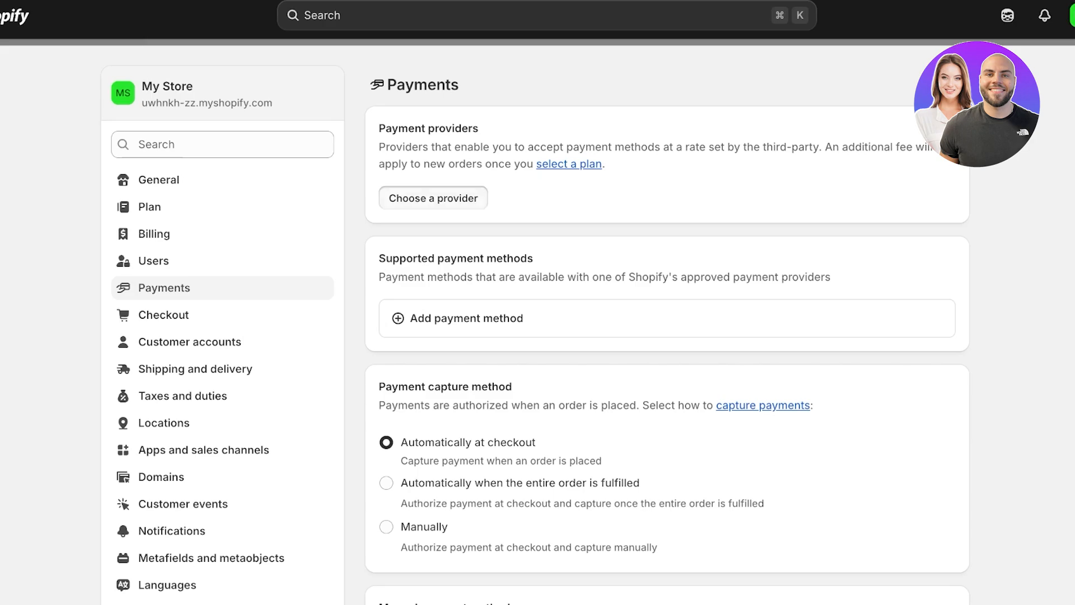
{"action": "left_click", "coordinate": [432, 198]}
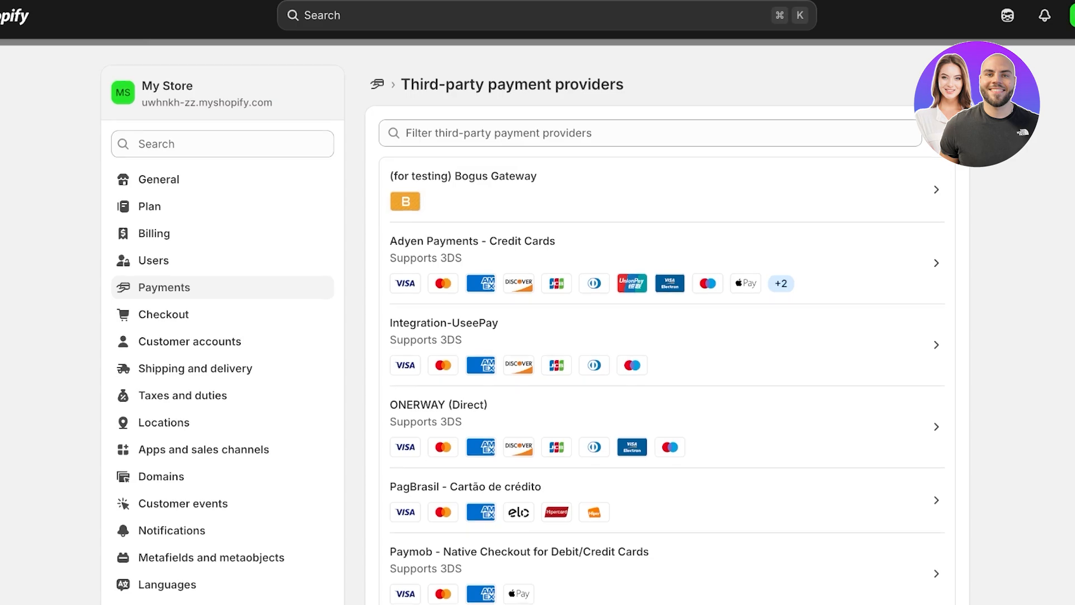
{"action": "scroll", "coordinate": [666, 336], "scroll_direction": "down", "scroll_amount": 7}
{"action": "scroll", "coordinate": [666, 336], "scroll_direction": "up", "scroll_amount": 3}
{"action": "scroll", "coordinate": [666, 336], "scroll_direction": "up", "scroll_amount": 4}
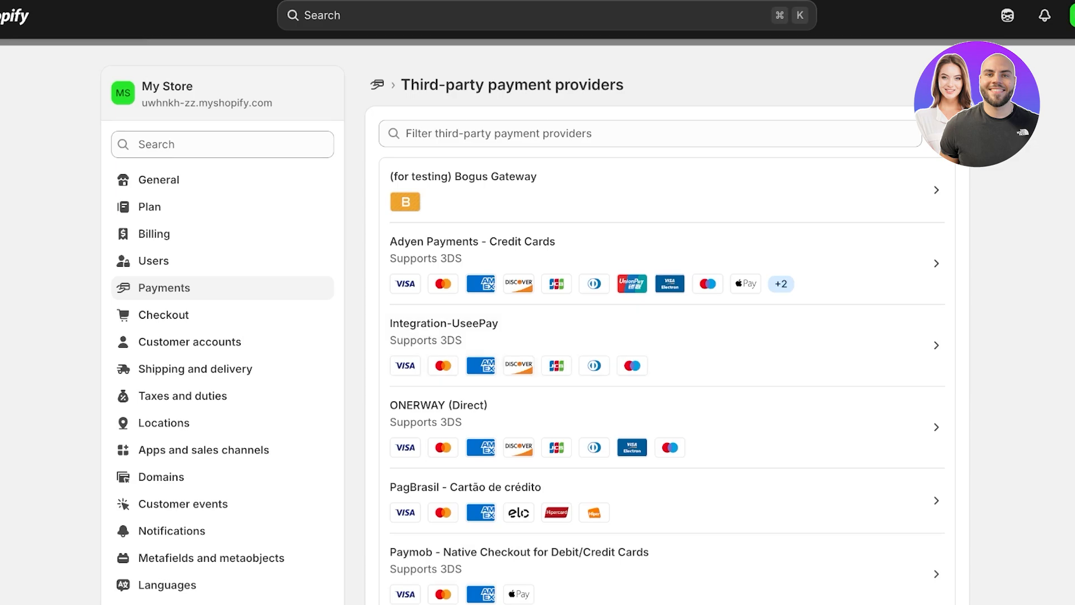
{"action": "key", "text": "Escape"}
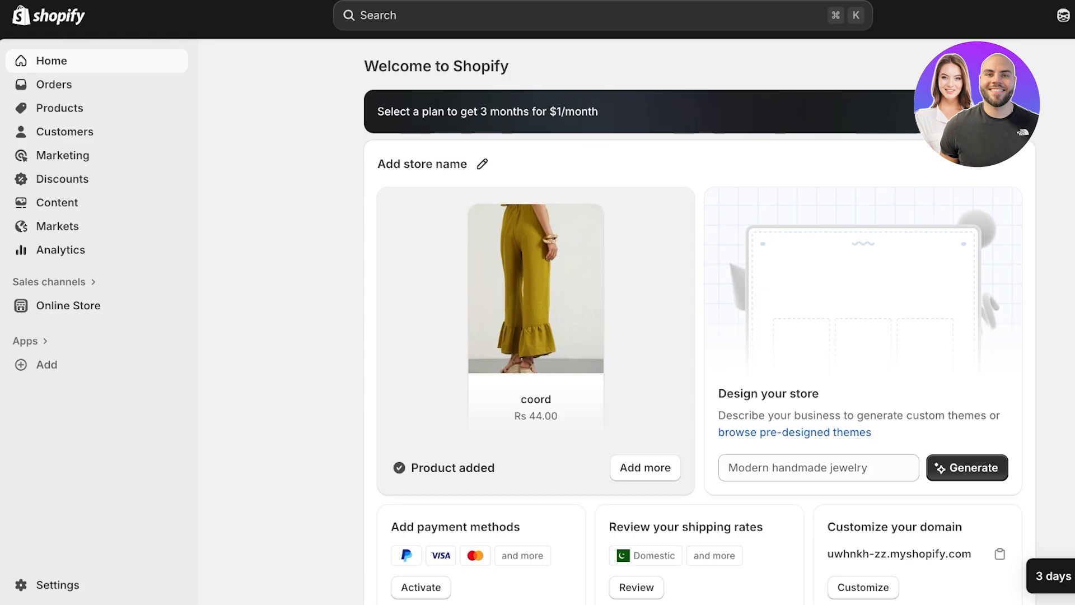
Open the store settings again from the admin home page.
{"action": "left_click", "coordinate": [57, 585]}
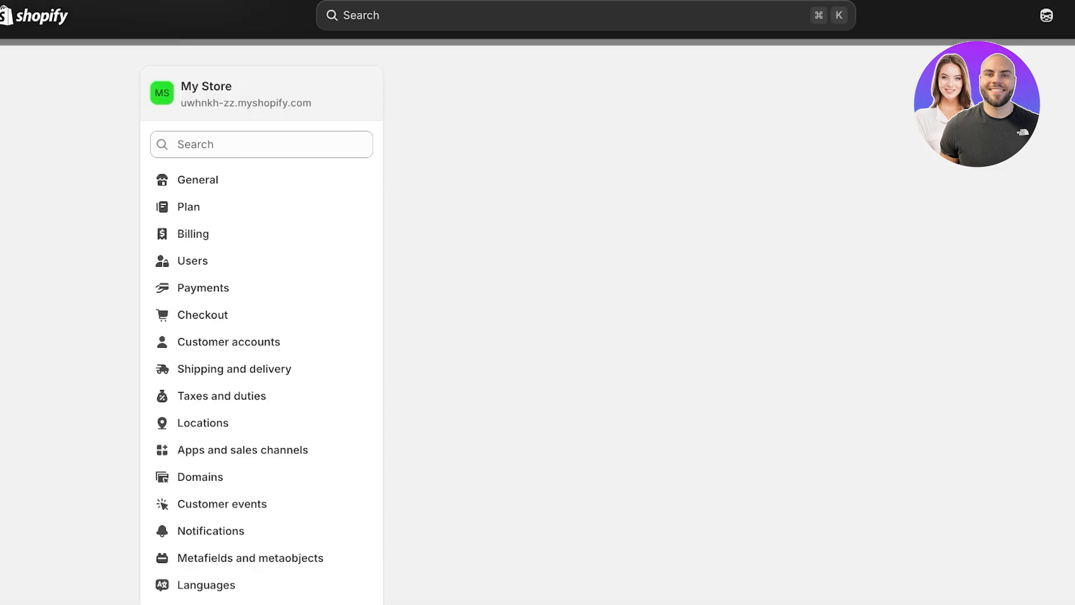